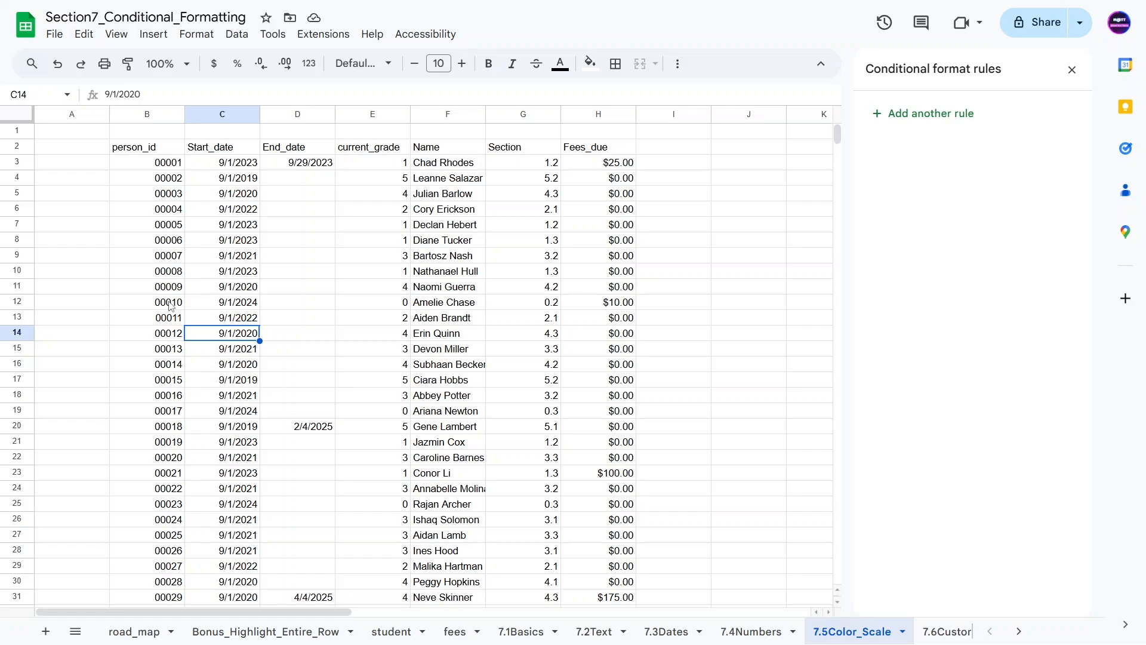
# - Examine the array formula in B2 and the student_table it references on the student sheet, returning to the 7.5Color_Scale sheet
pyautogui.click(372, 119)
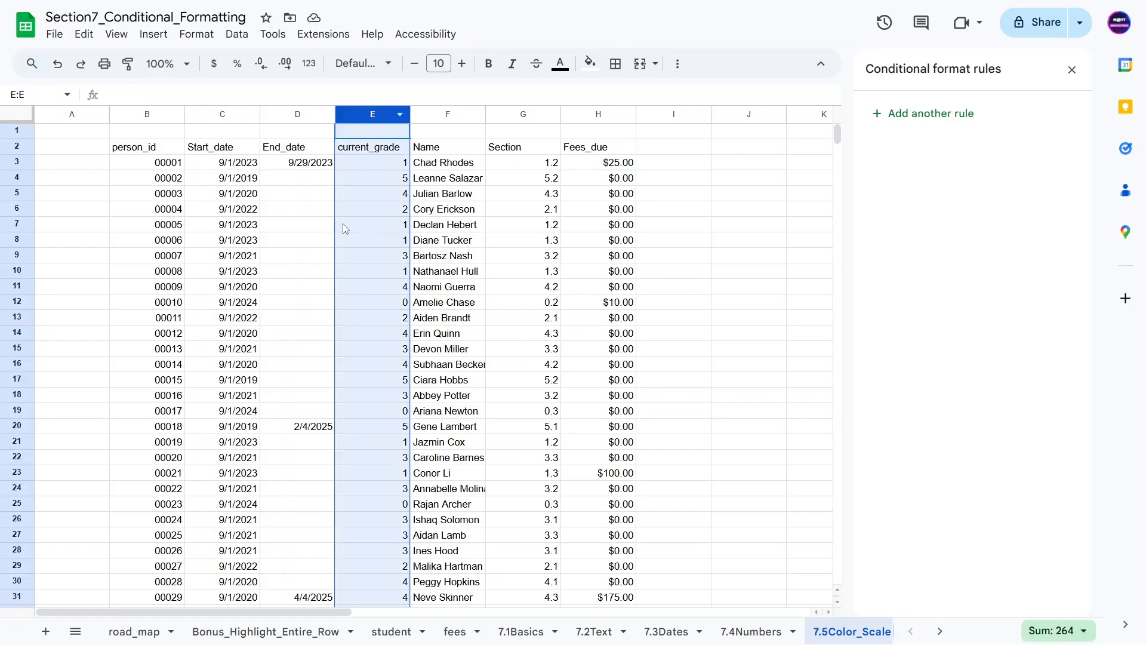
pyautogui.click(128, 151)
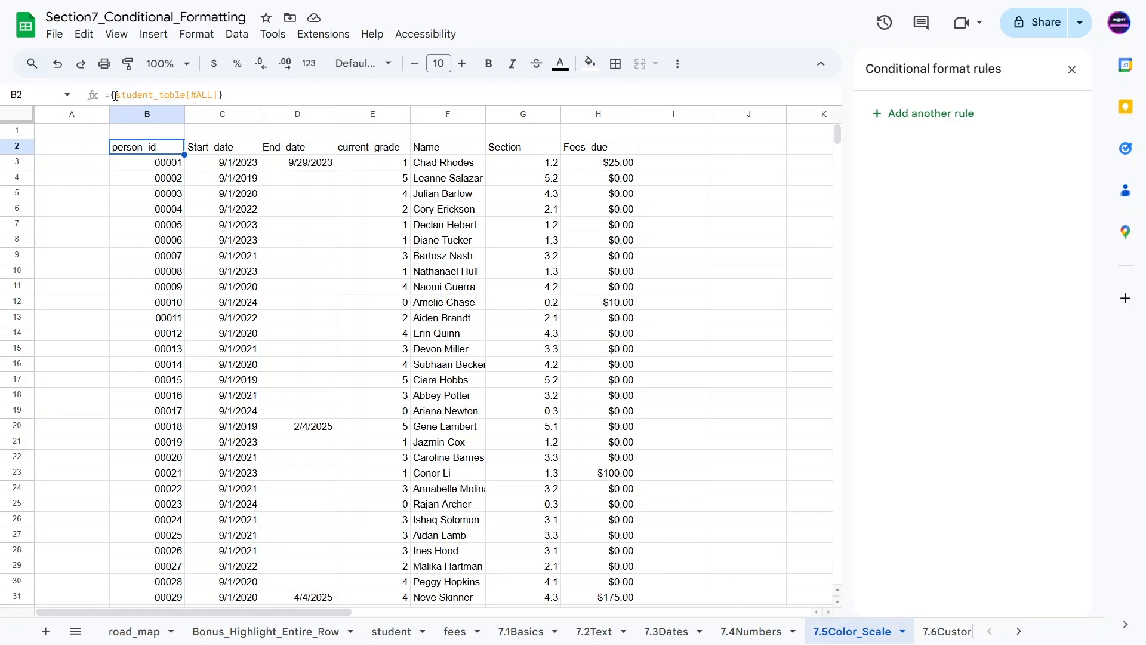
pyautogui.moveTo(116, 95); pyautogui.dragTo(220, 96)
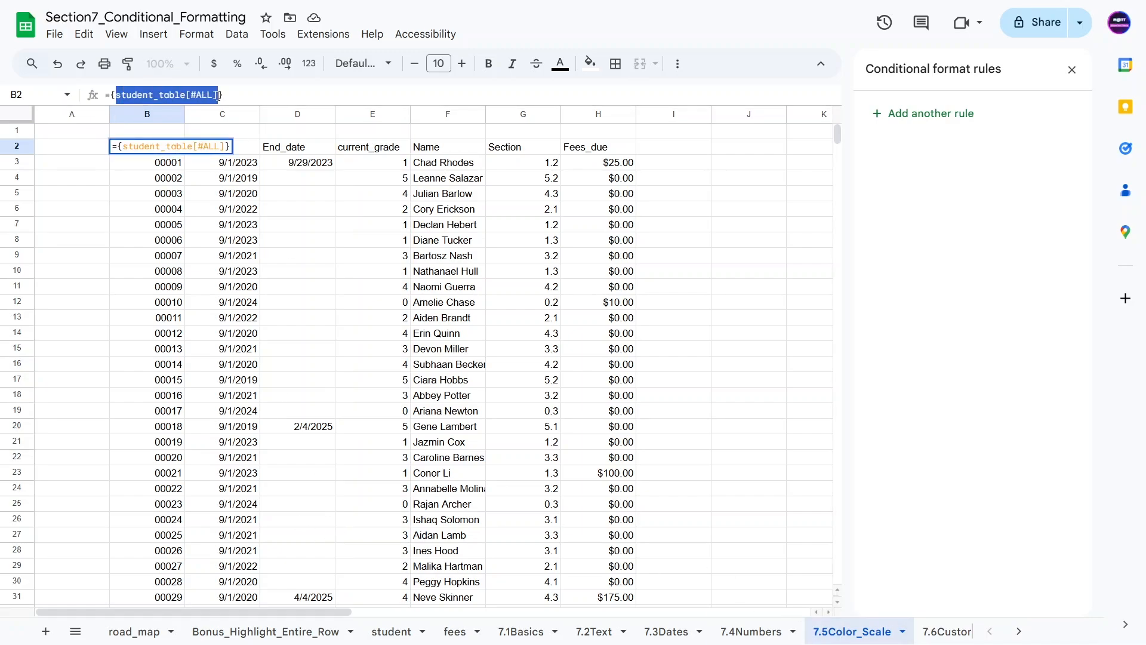
pyautogui.click(385, 640)
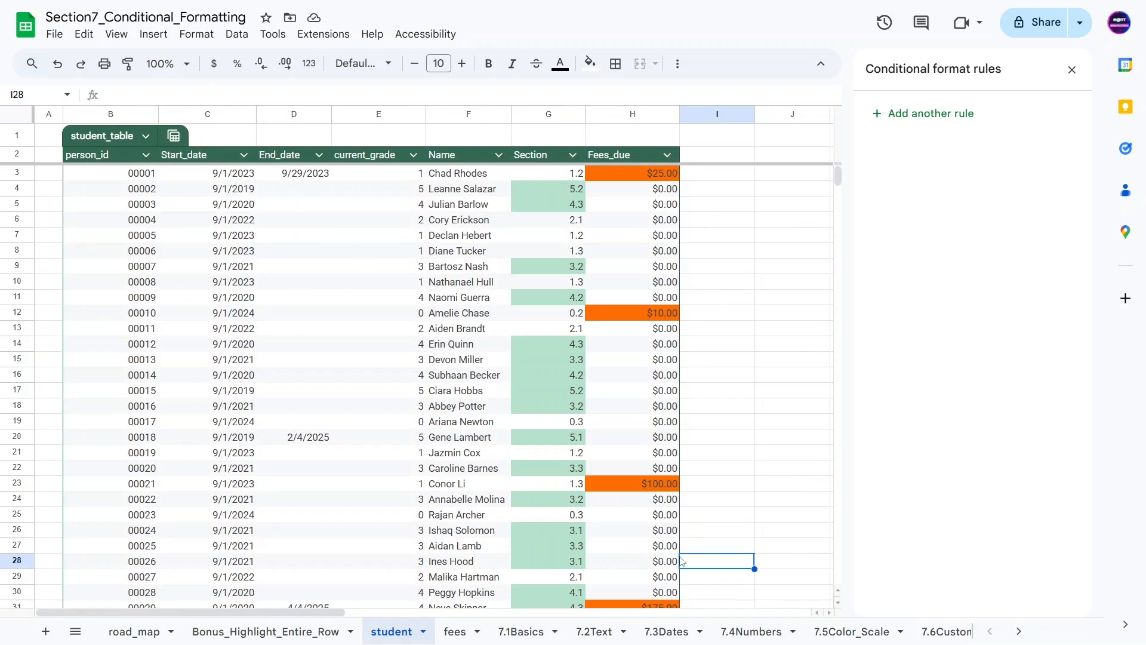
pyautogui.click(850, 633)
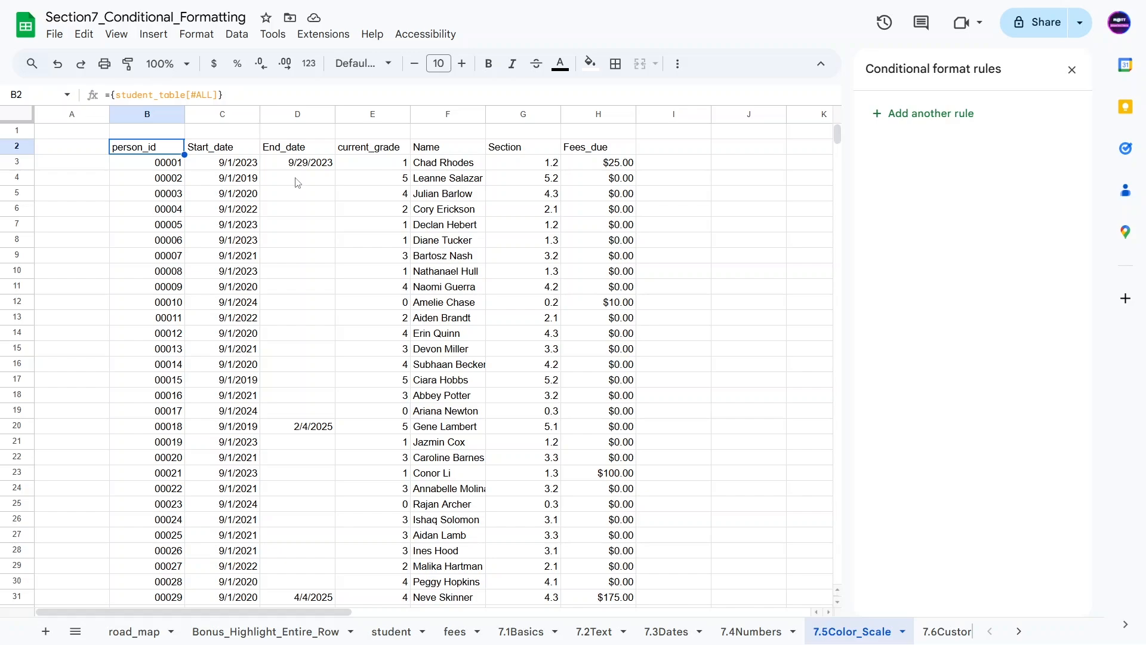
# - Add a color scale conditional formatting rule to the whole current_grade column
pyautogui.click(354, 118)
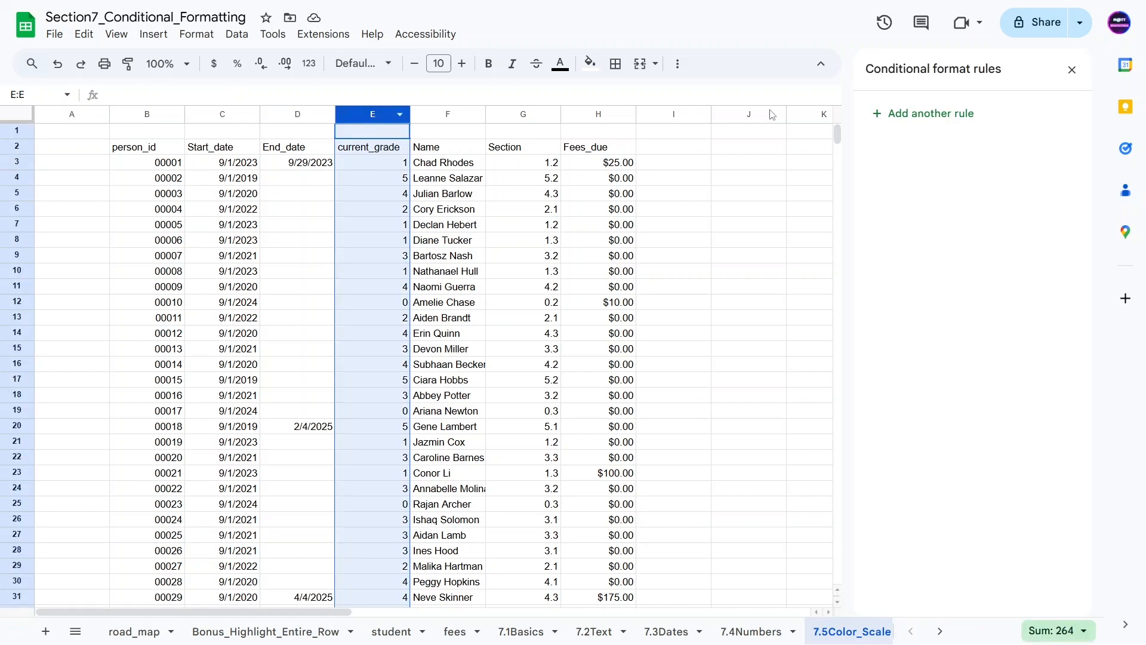
pyautogui.click(929, 119)
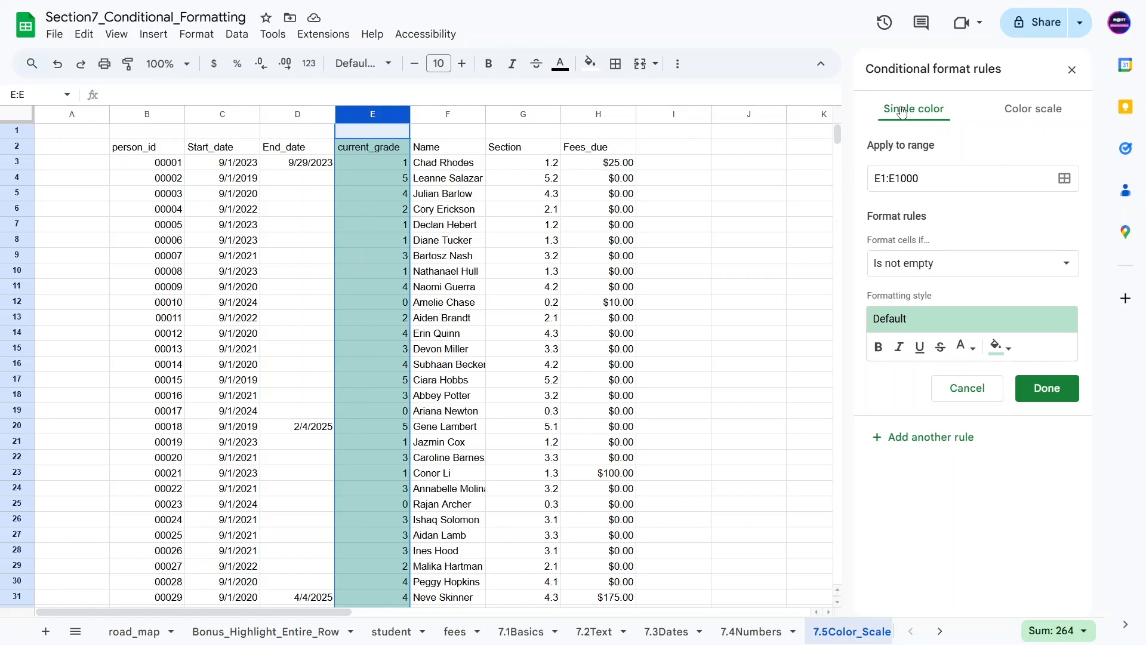
pyautogui.click(1028, 115)
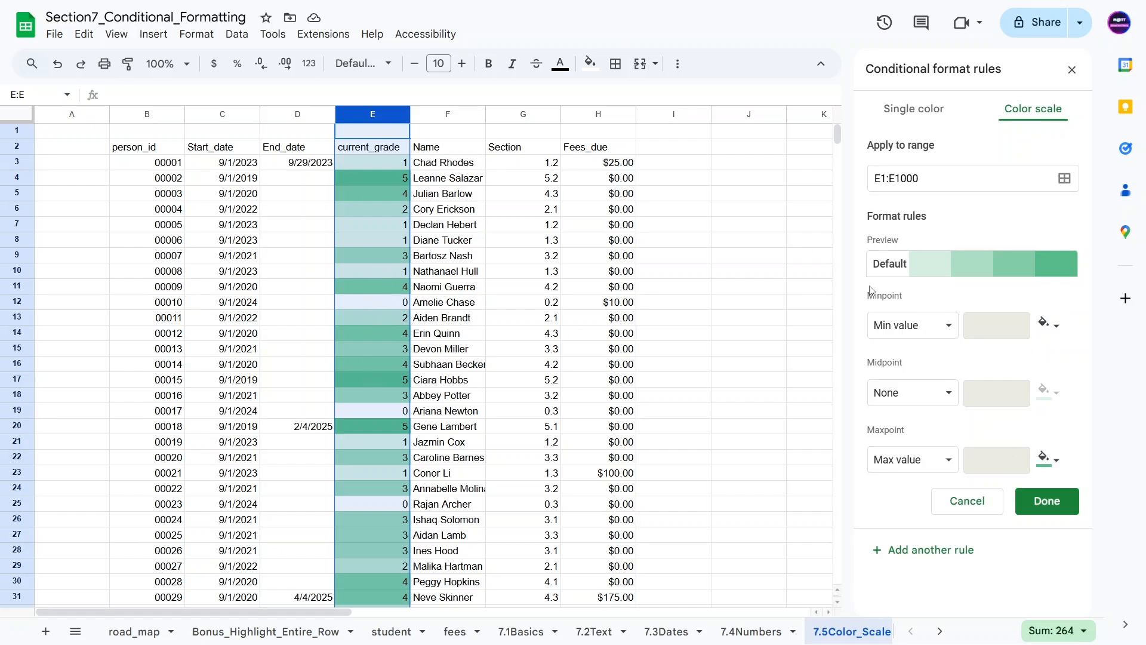
# - Set the grade color scale's minpoint to pale cream after trying magenta, and its maxpoint to teal
pyautogui.click(385, 305)
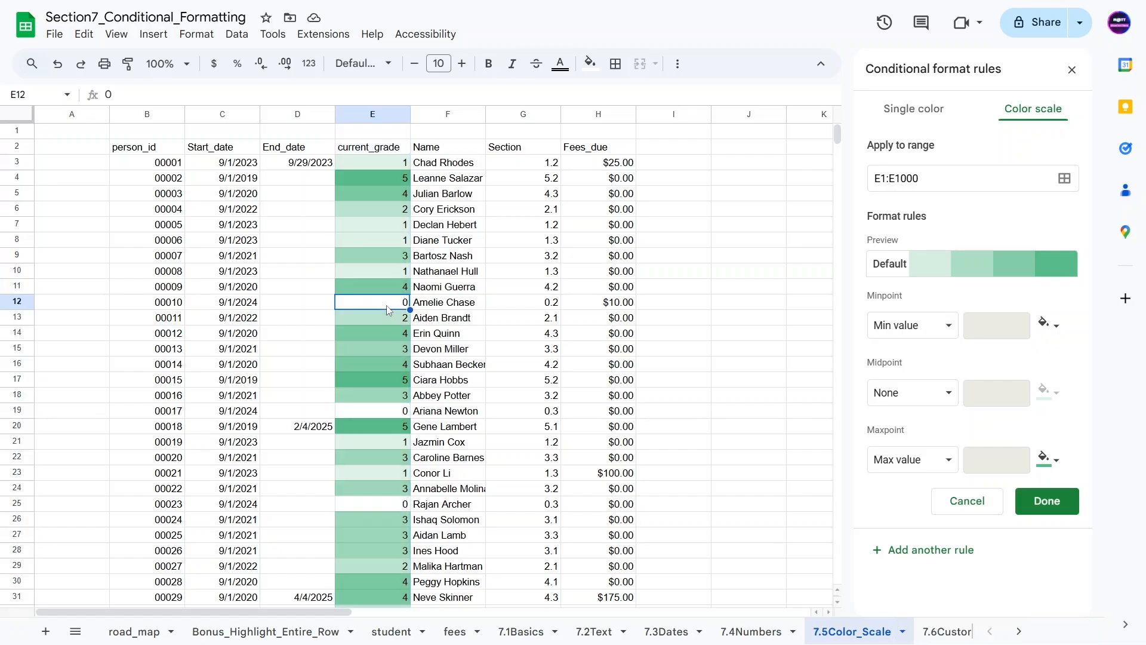
pyautogui.click(1048, 325)
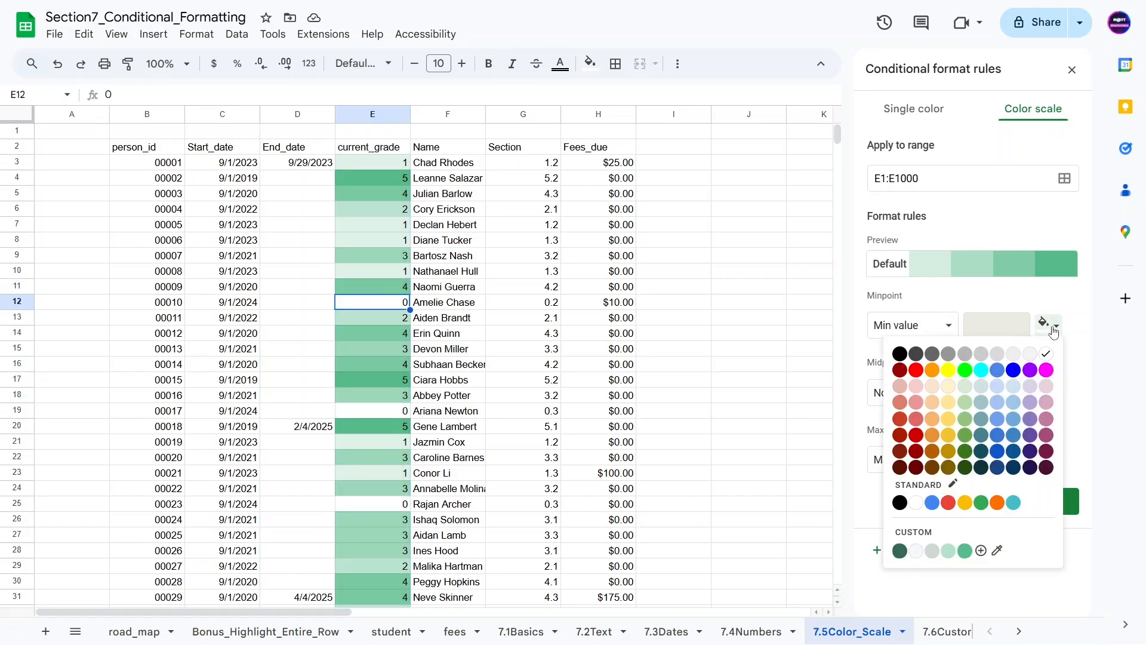
pyautogui.click(1046, 370)
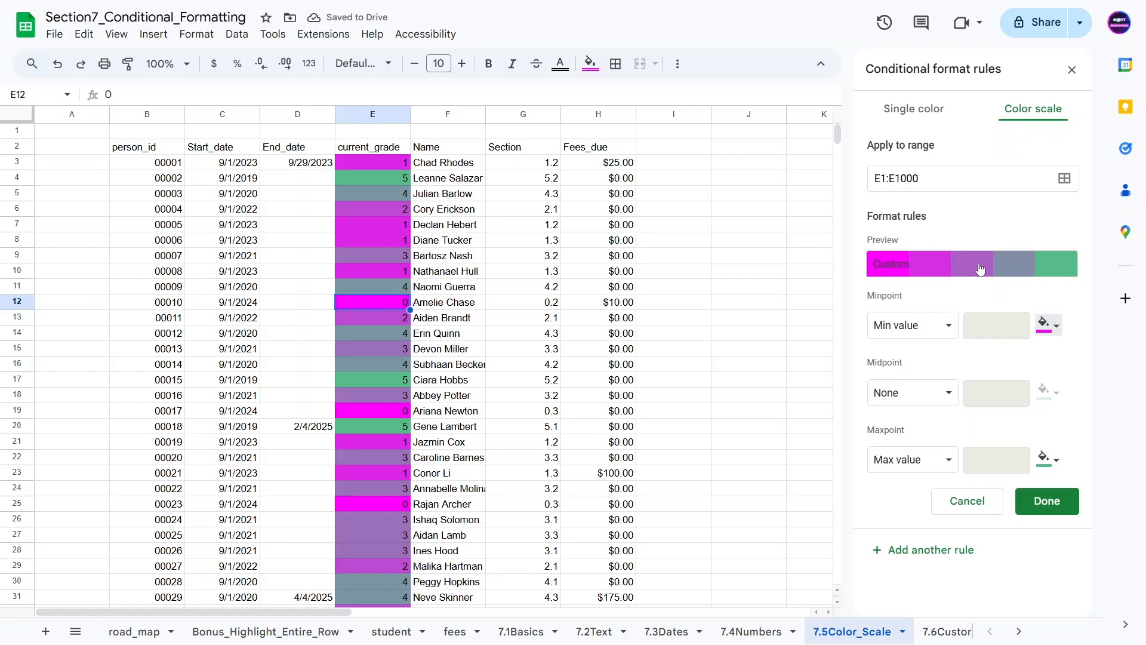
pyautogui.click(1048, 327)
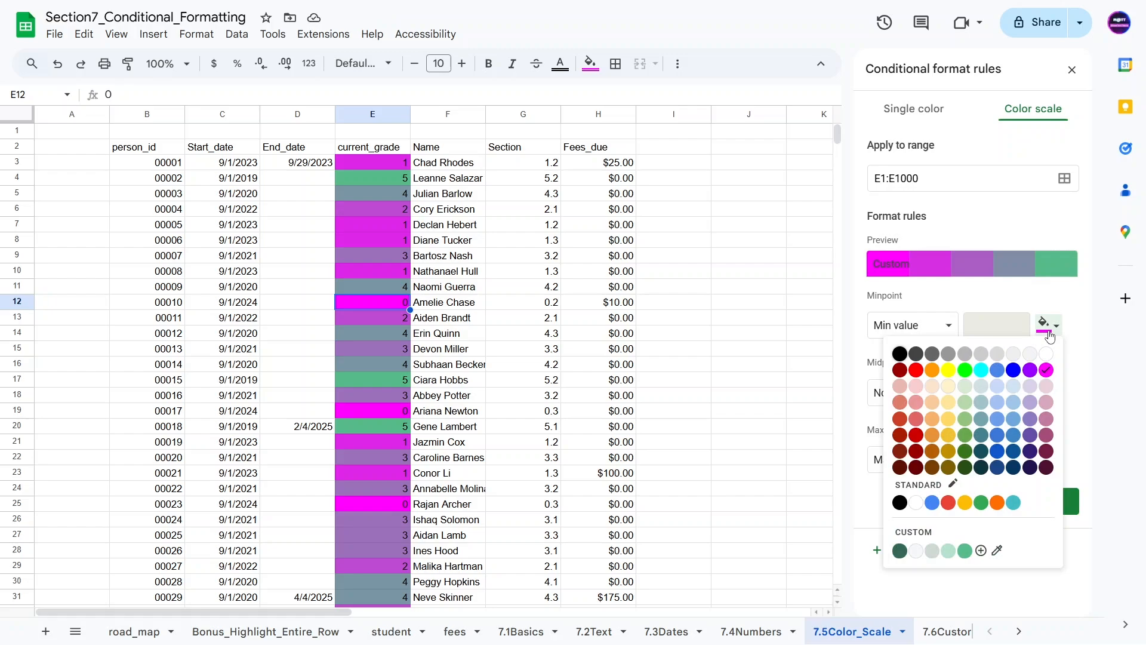
pyautogui.click(932, 386)
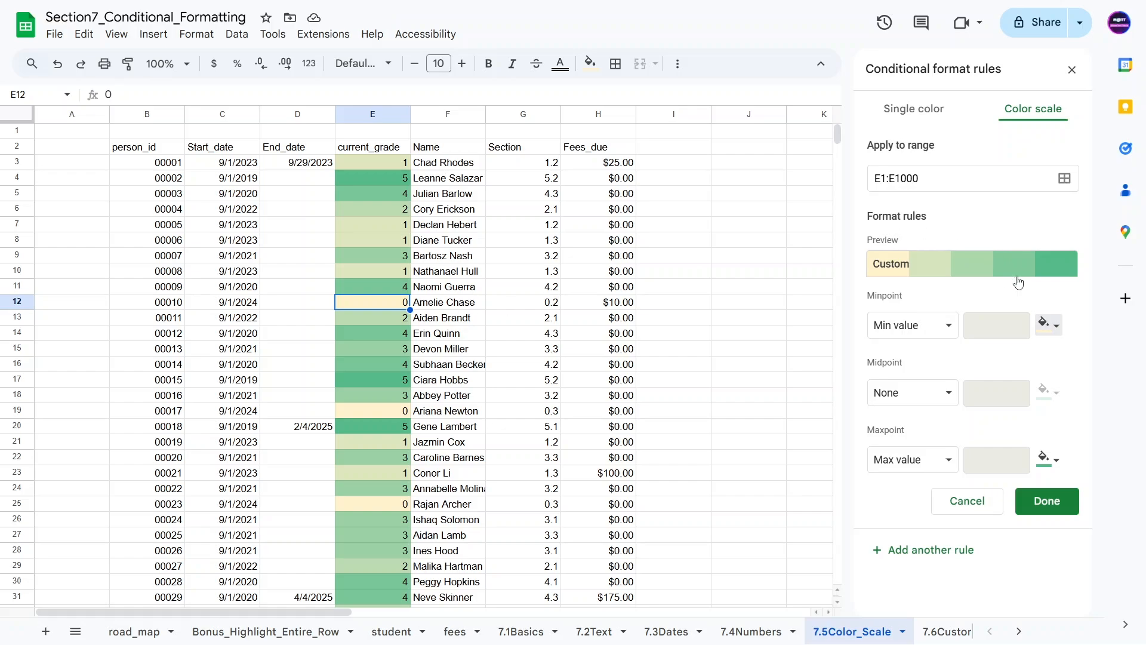
pyautogui.click(1042, 460)
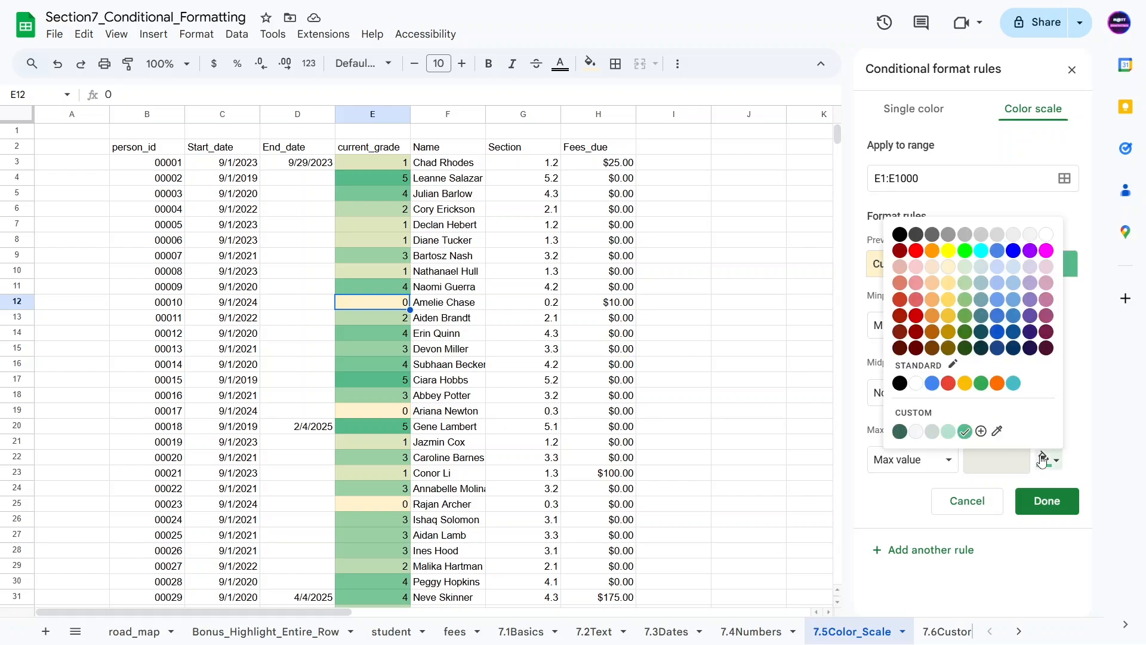
pyautogui.click(1012, 390)
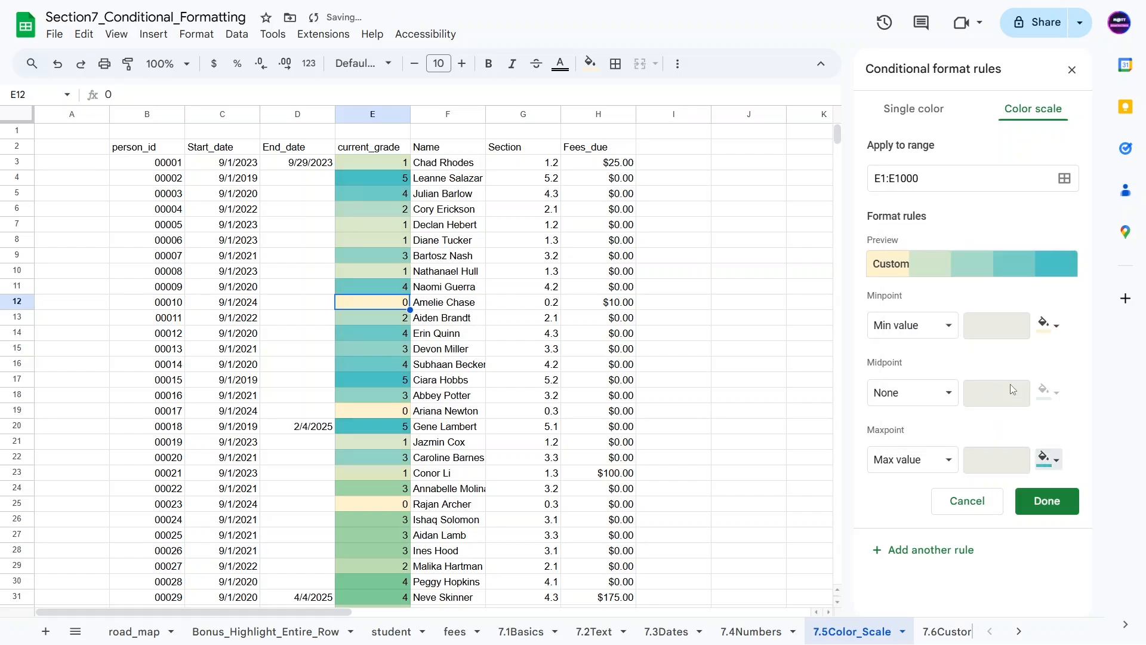
# - Try the number 4 as the midpoint of the grade color scale
pyautogui.click(908, 397)
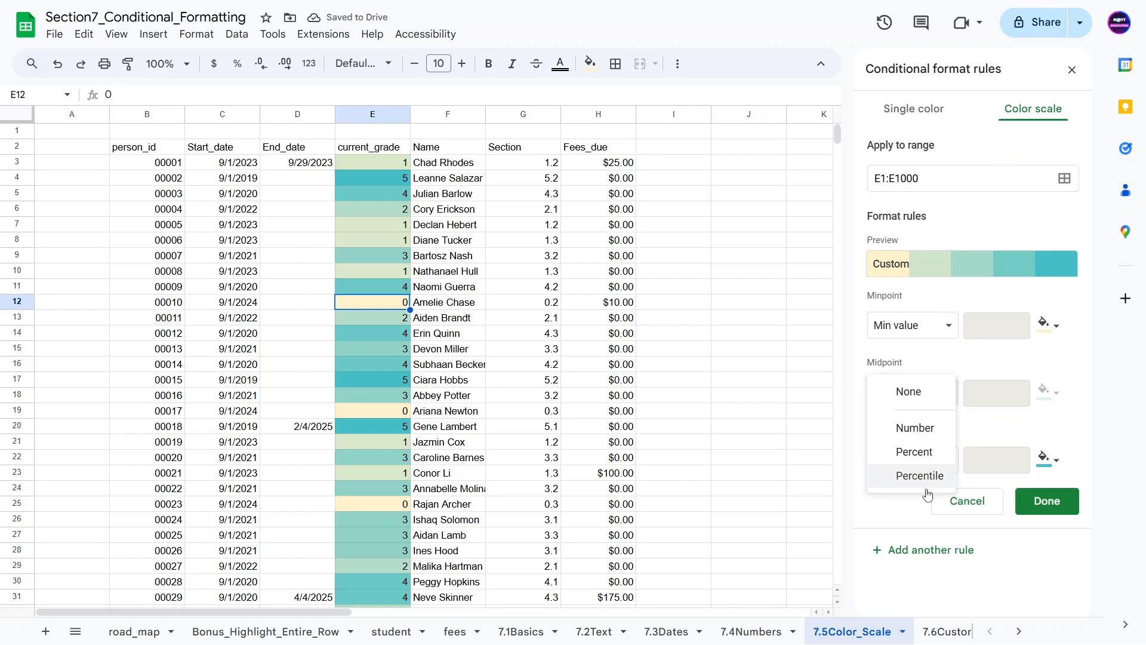
pyautogui.click(917, 428)
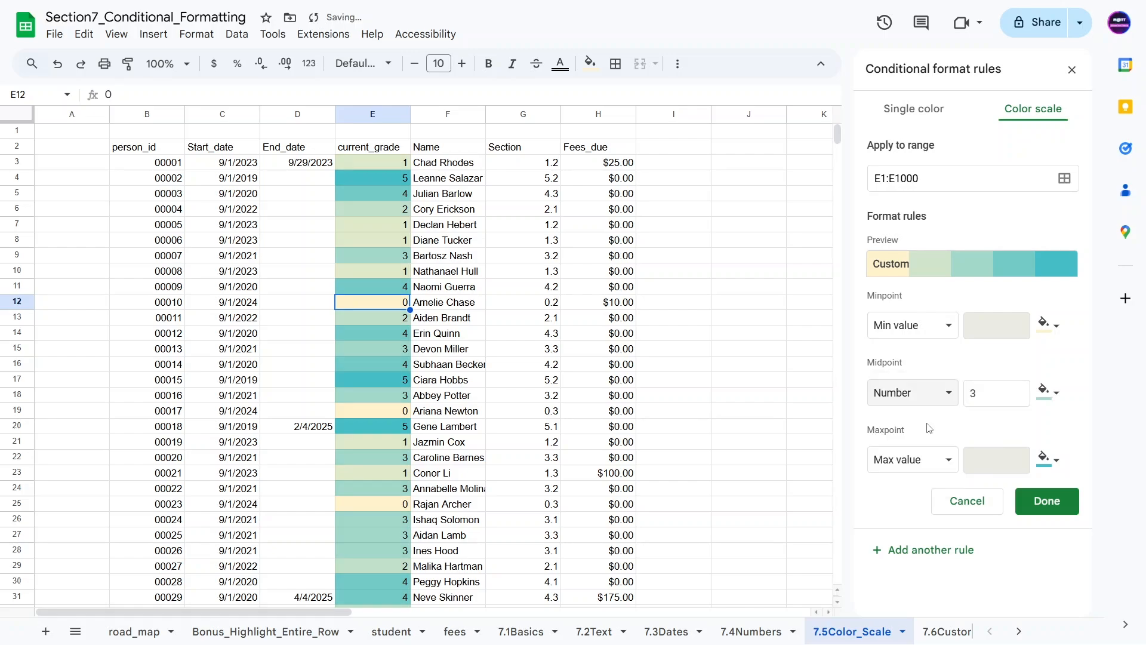
pyautogui.click(991, 396)
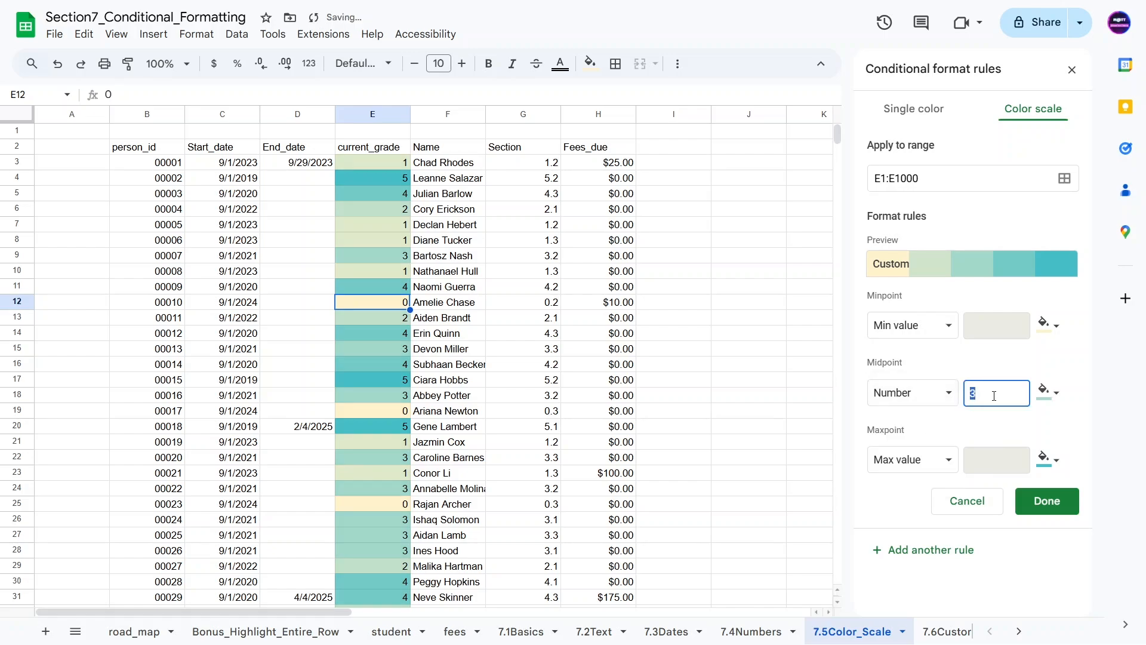
pyautogui.write('4')
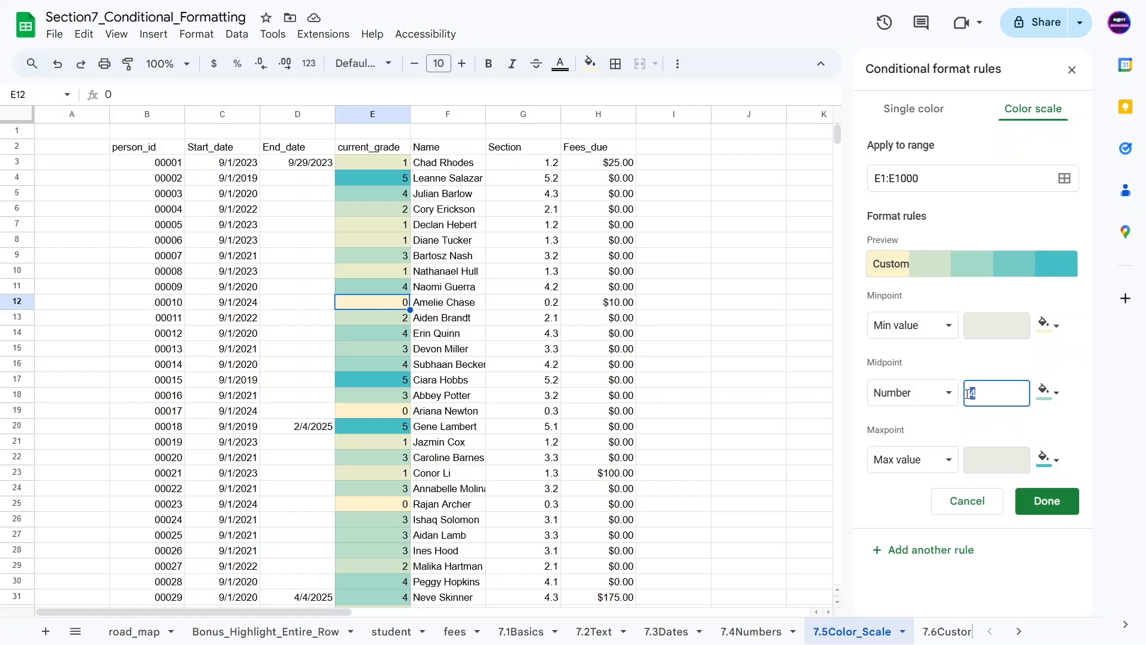
# - Set the grade color scale's midpoint to 50 percent
pyautogui.click(922, 395)
pyautogui.click(922, 418)
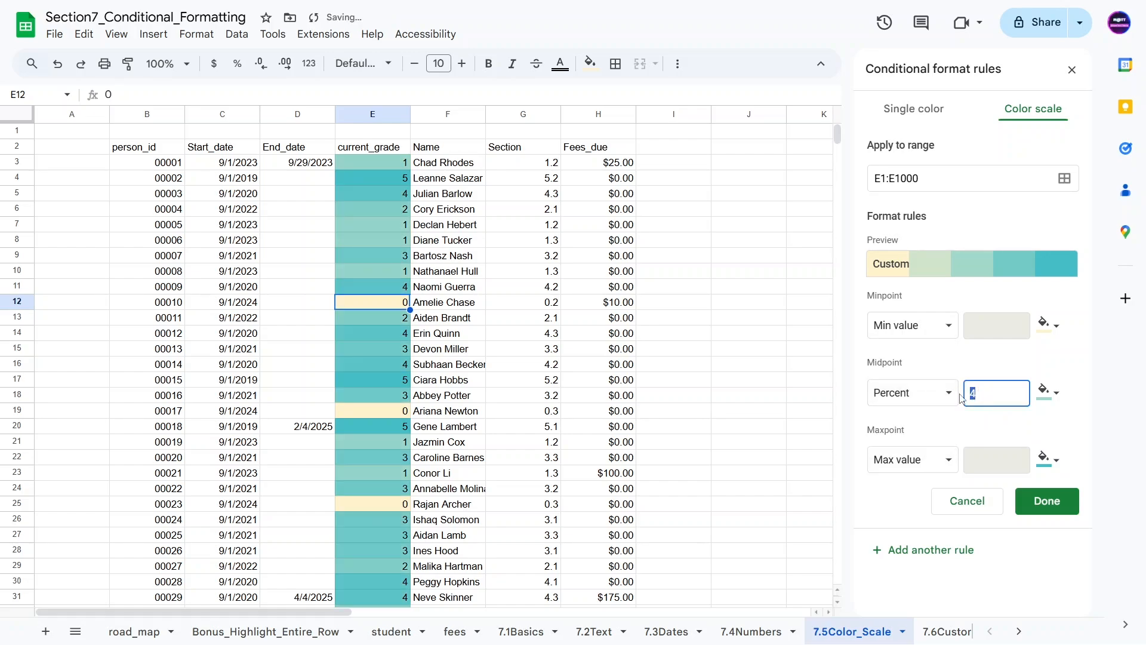
pyautogui.write('50')
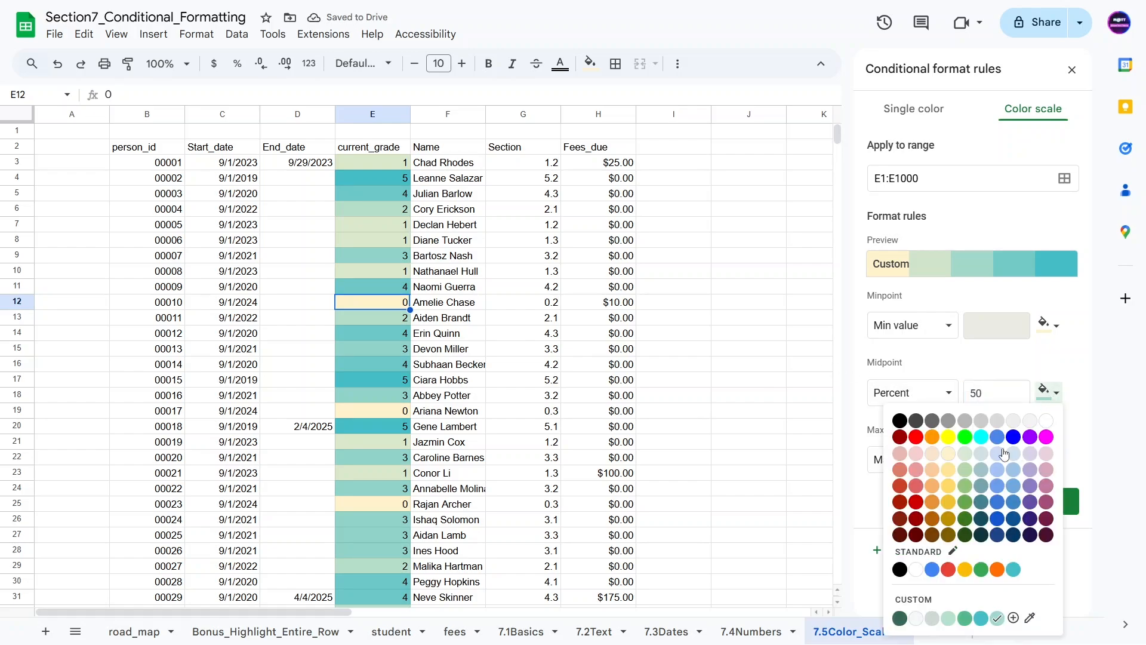
# - Try light red as the grade color scale's midpoint color and check how it shades the different grades
pyautogui.click(1049, 392)
pyautogui.click(918, 476)
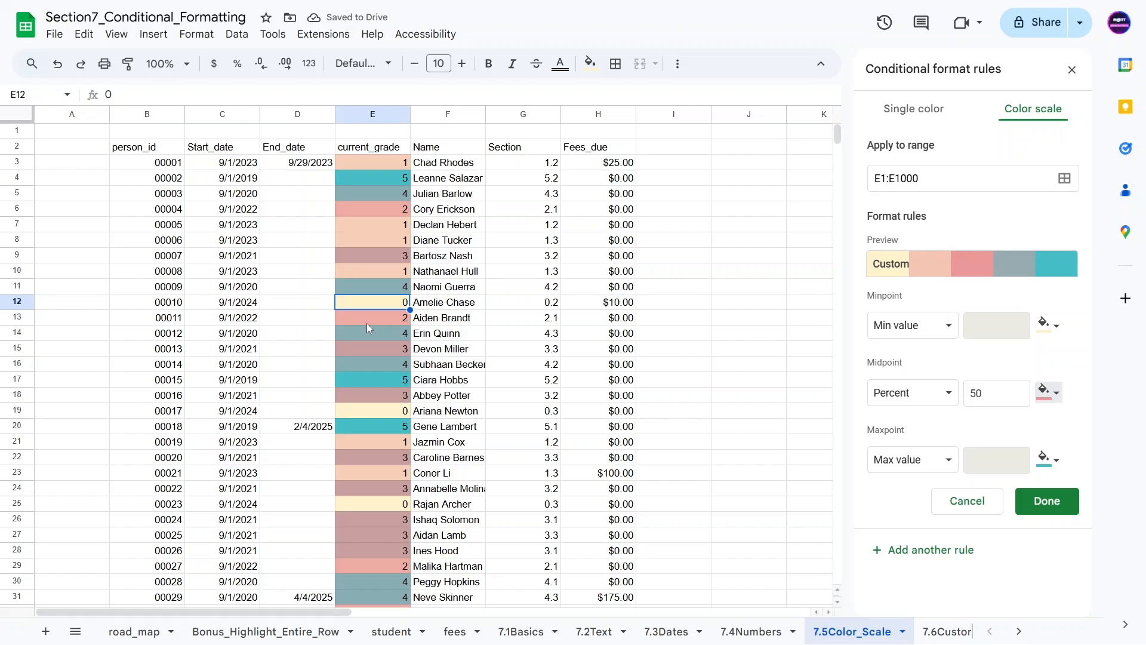
pyautogui.scroll(-10, 366, 323)
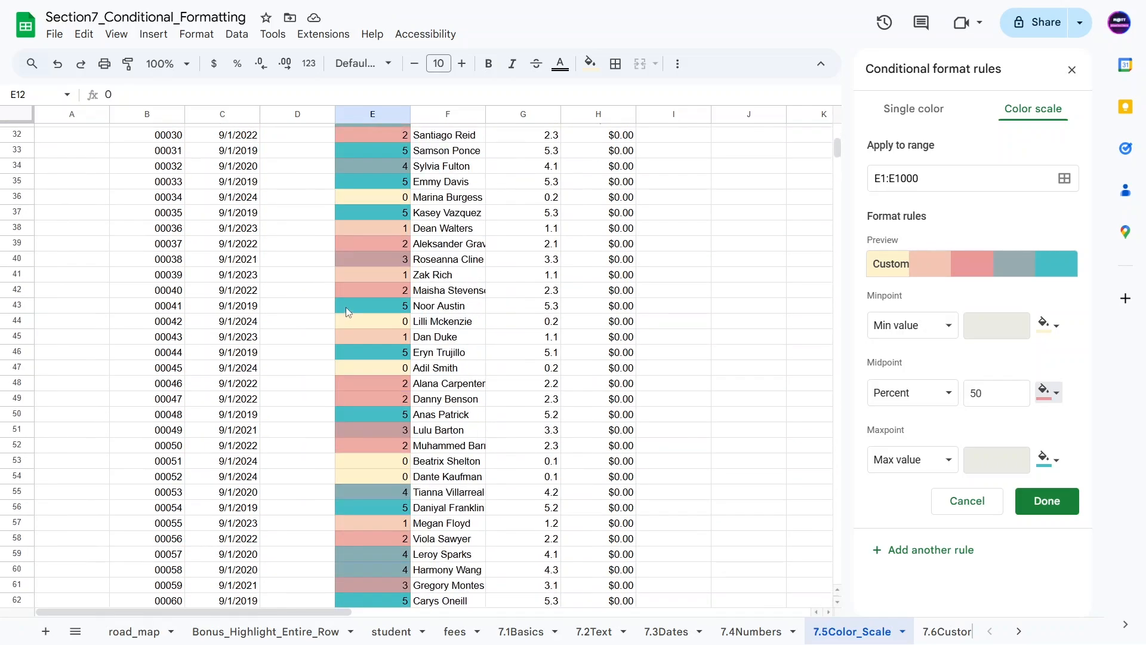
pyautogui.scroll(10, 346, 322)
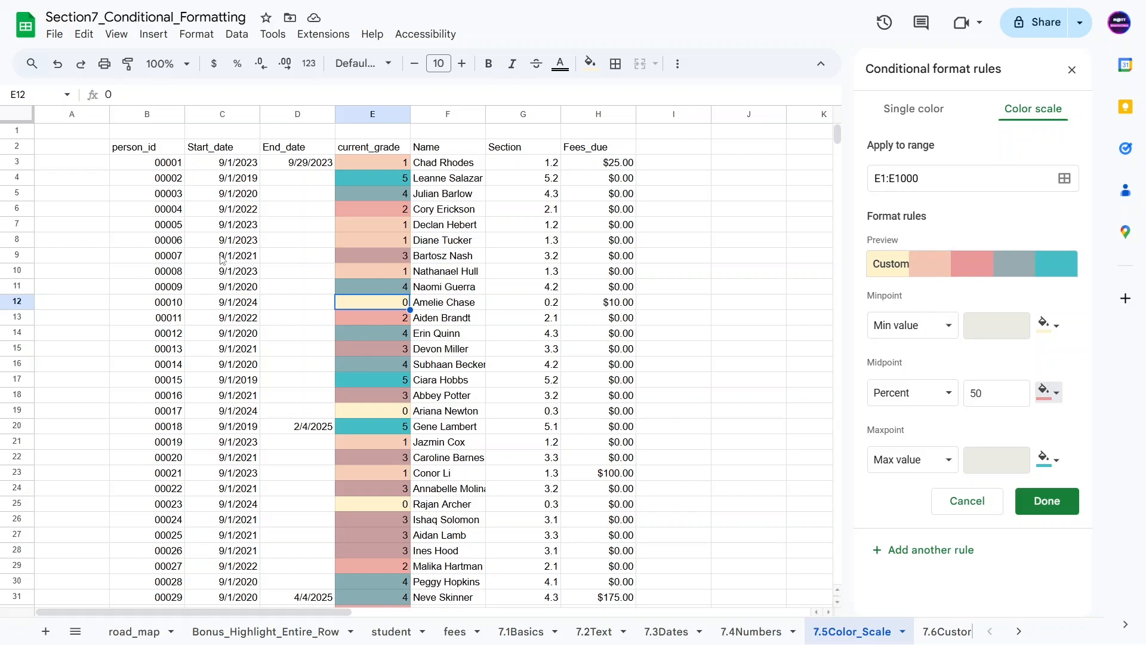
pyautogui.click(386, 160)
pyautogui.moveTo(386, 226); pyautogui.dragTo(385, 241)
pyautogui.click(385, 253)
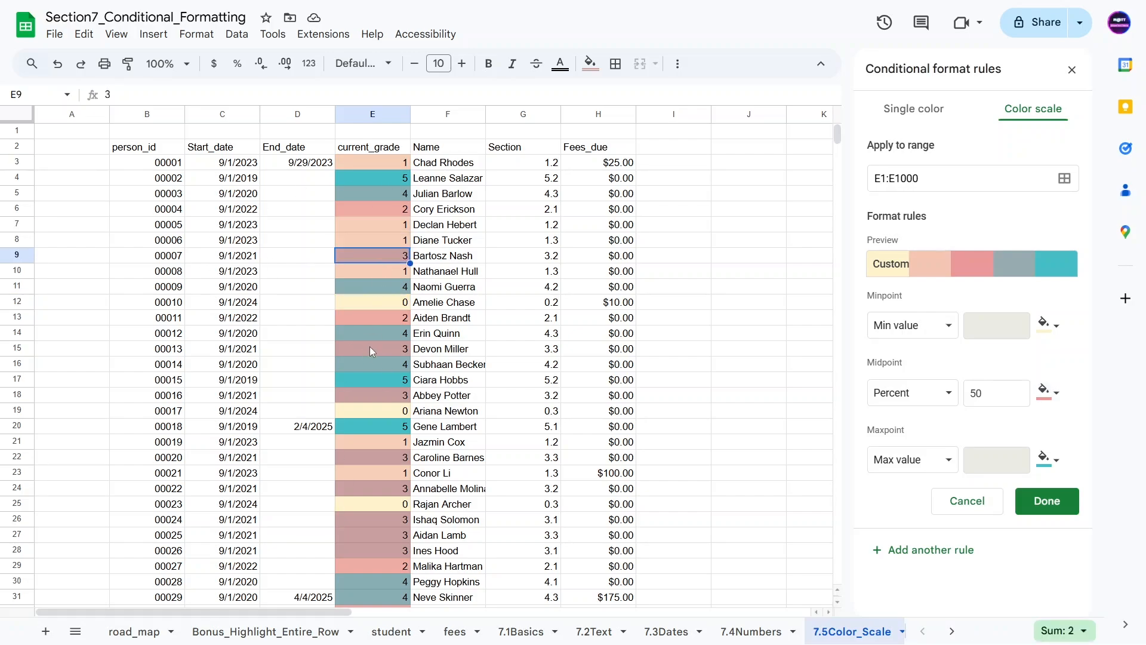
# - Set the grade color scale's midpoint color to light green and save the rule
pyautogui.click(1046, 392)
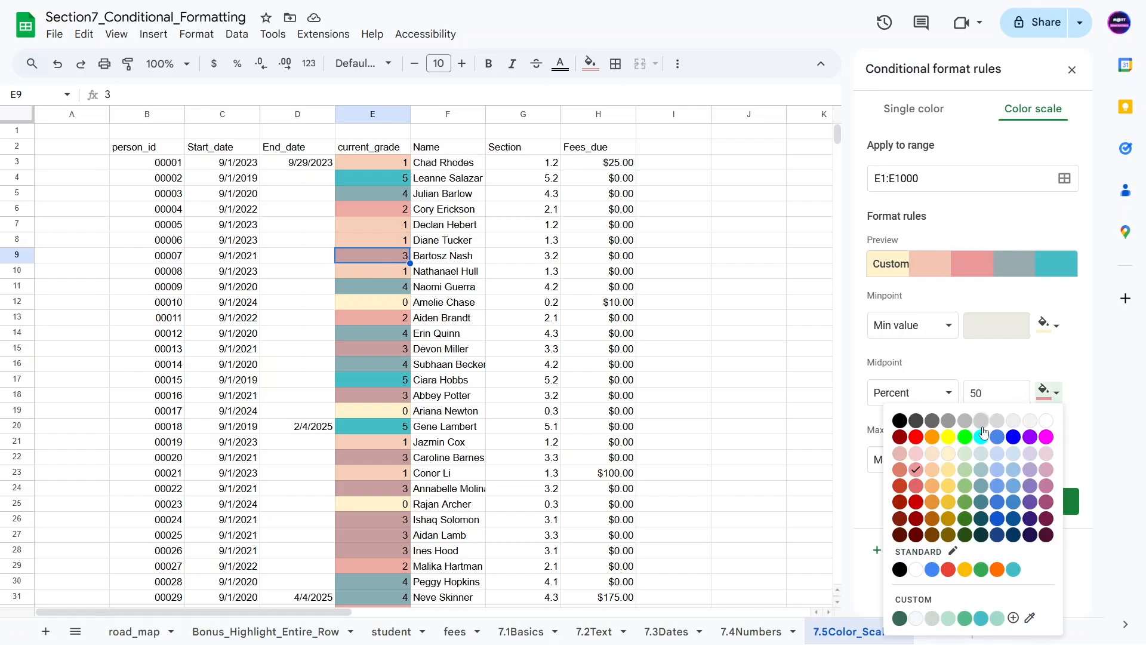
pyautogui.click(969, 470)
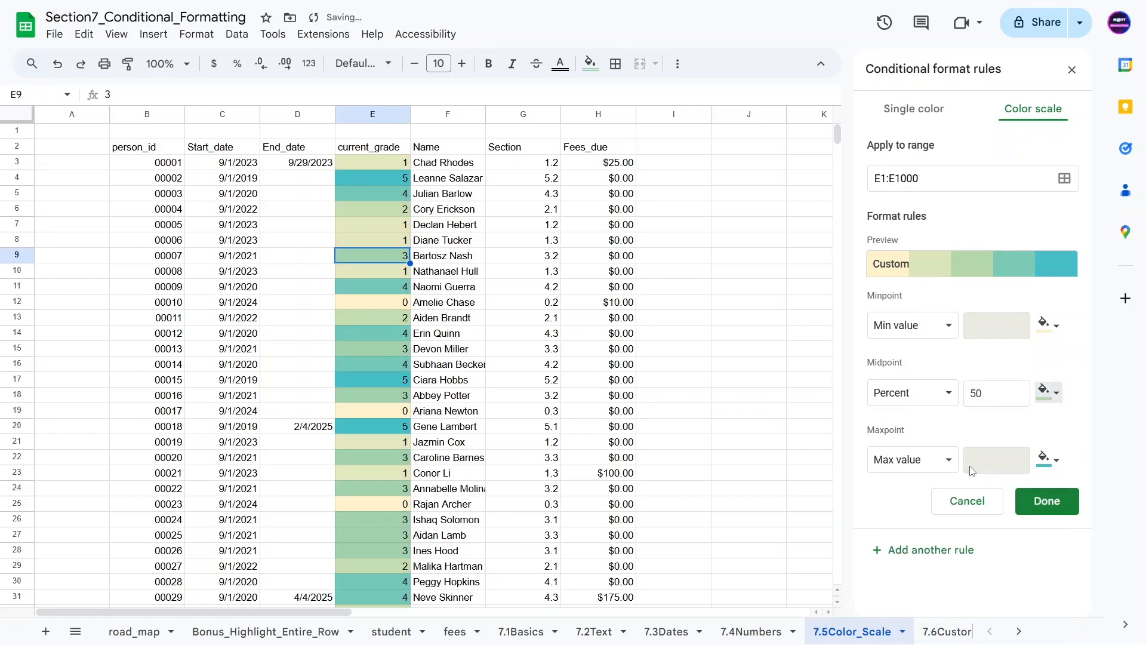
pyautogui.click(1047, 500)
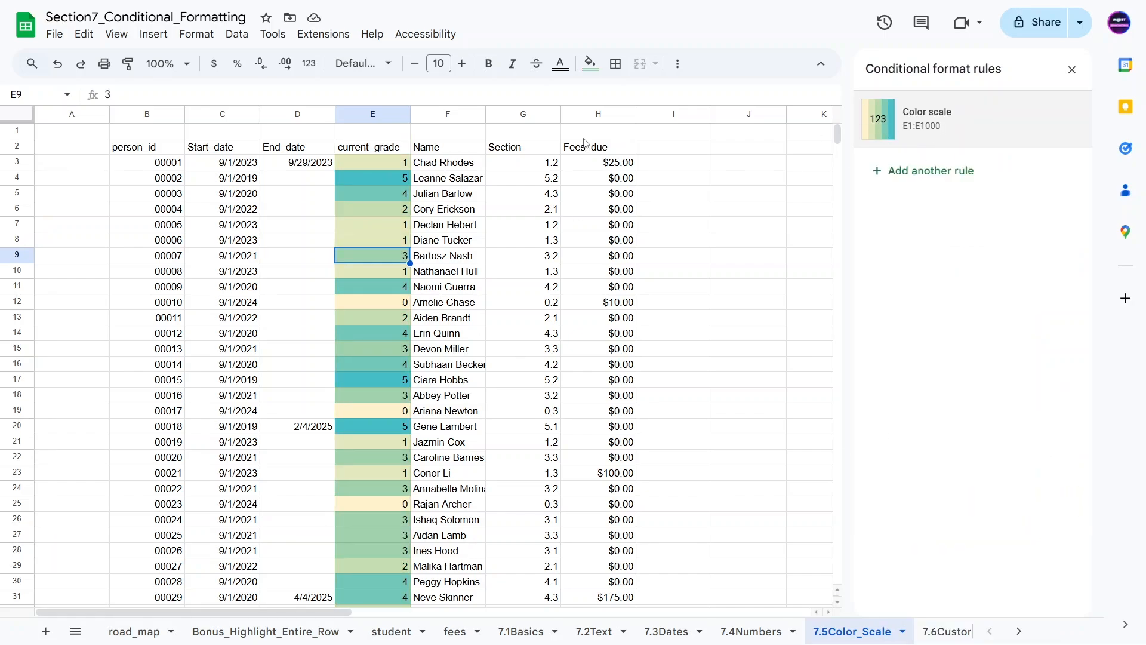
# - Add a color scale rule to the whole Fees_due column using the preset running from green through yellow to red
pyautogui.click(592, 113)
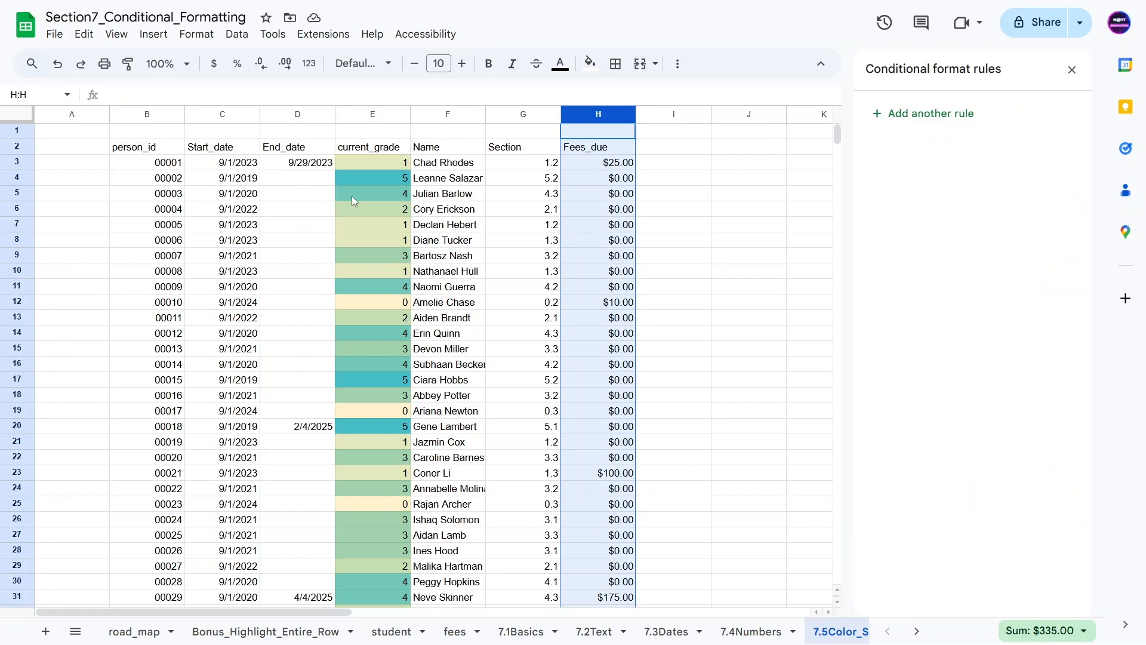
pyautogui.click(937, 113)
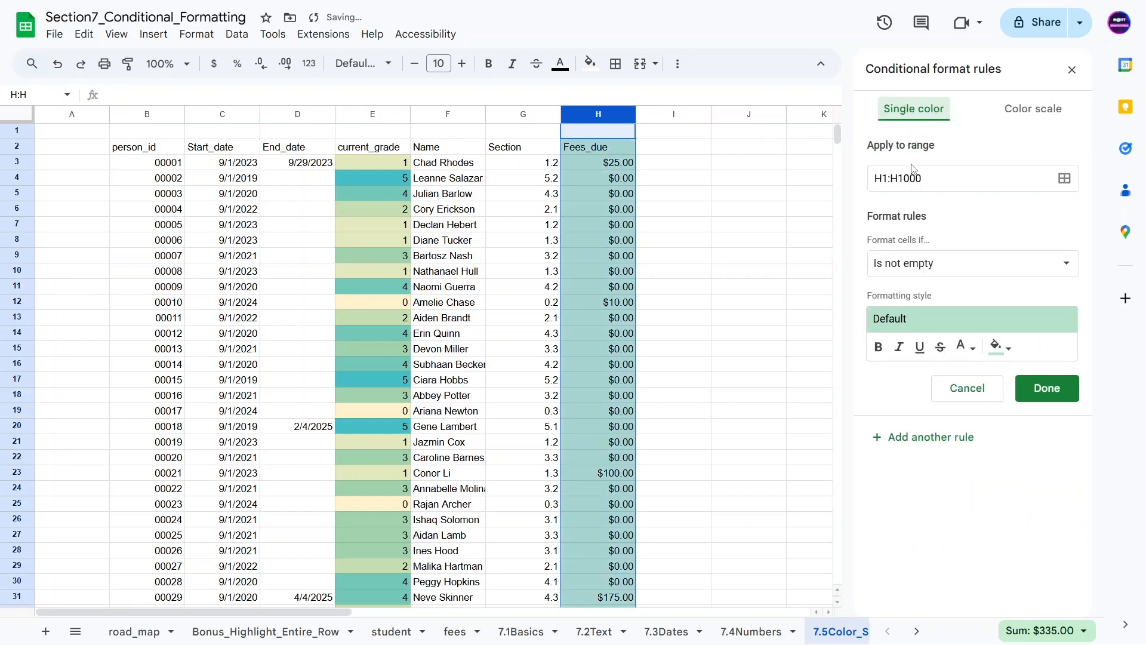
pyautogui.click(1049, 111)
pyautogui.click(922, 264)
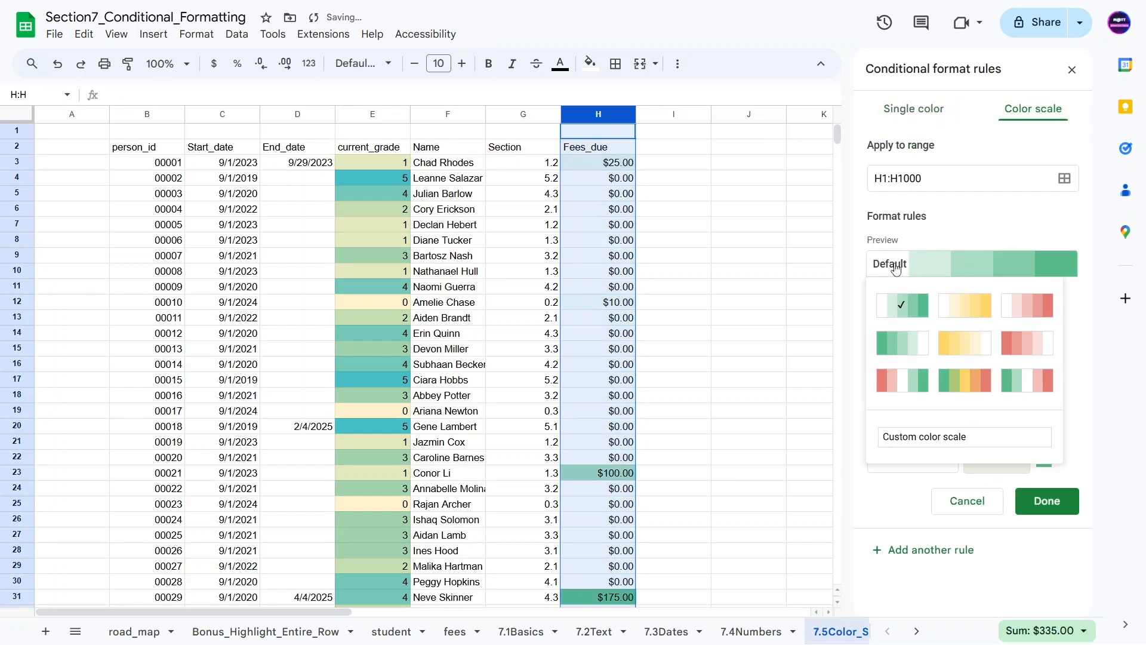
pyautogui.click(951, 392)
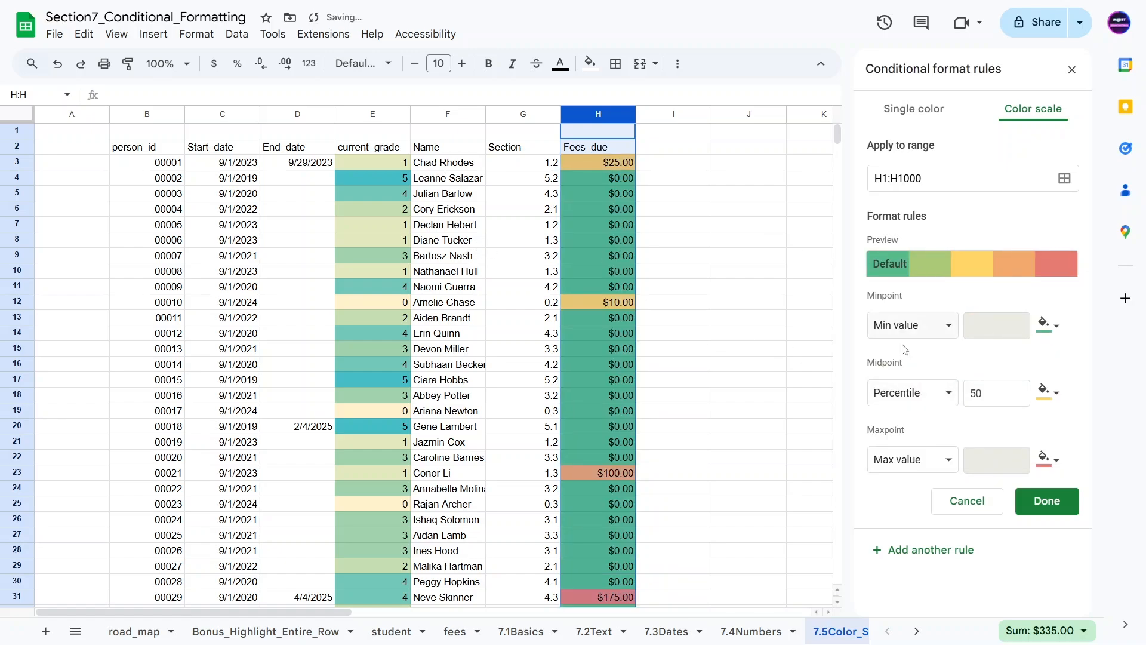
# - Examine the shading down the Fees_due column and select the name, section and fee in row 31
pyautogui.scroll(-7, 601, 455)
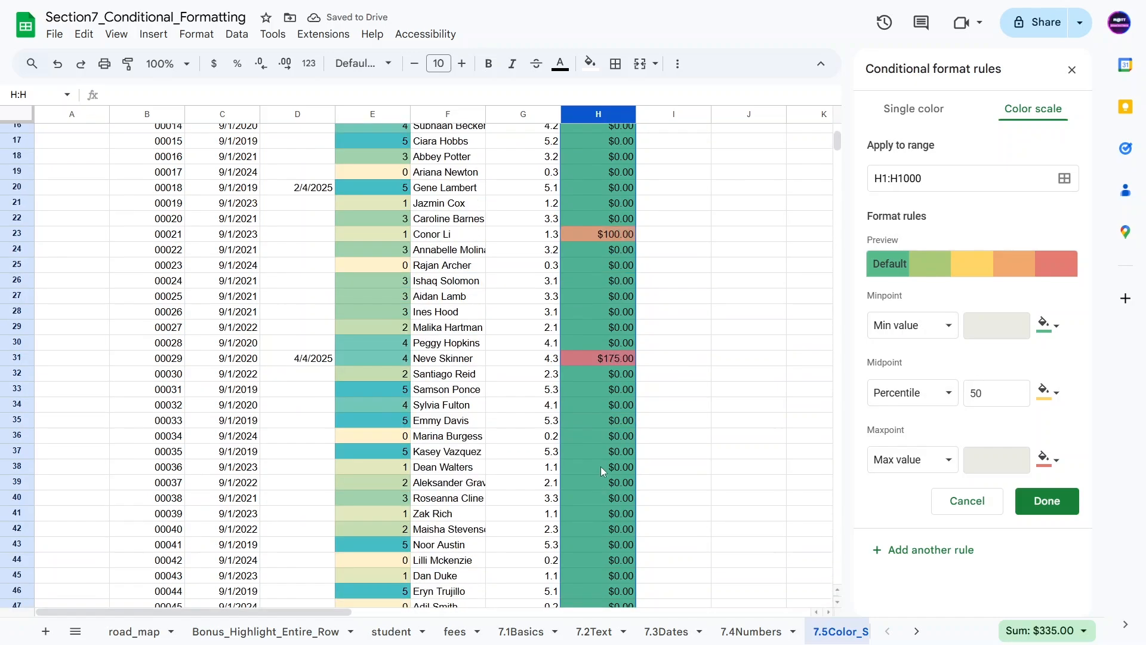
pyautogui.scroll(7, 597, 407)
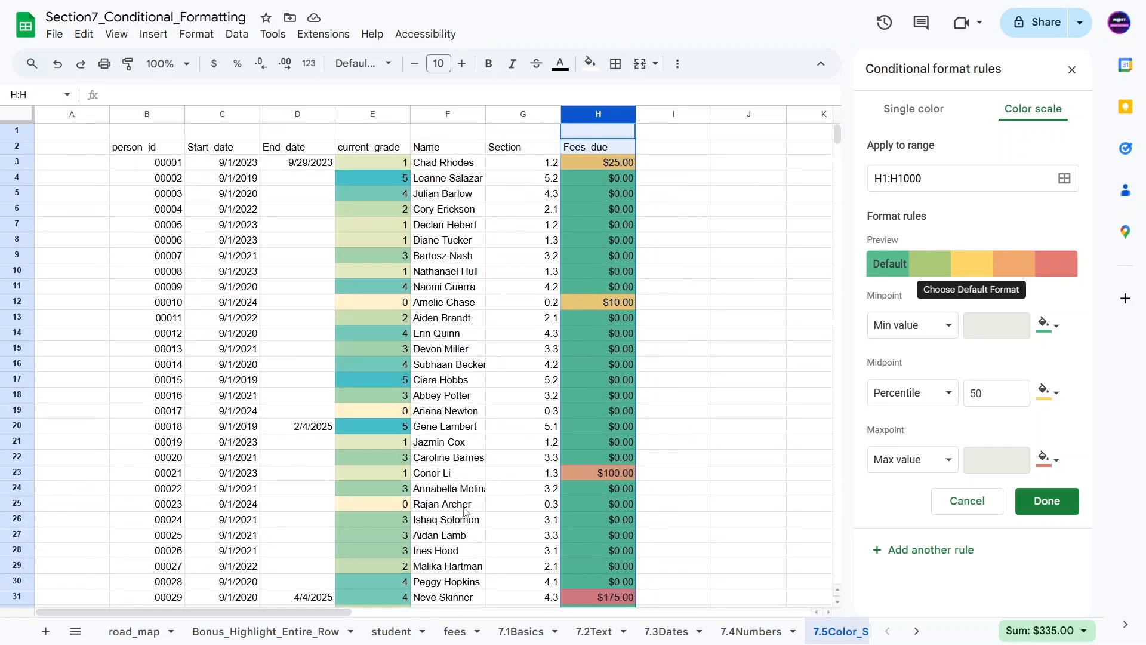
pyautogui.scroll(-4, 539, 478)
pyautogui.scroll(-5, 539, 478)
pyautogui.moveTo(614, 183); pyautogui.dragTo(448, 181)
pyautogui.scroll(4, 594, 198)
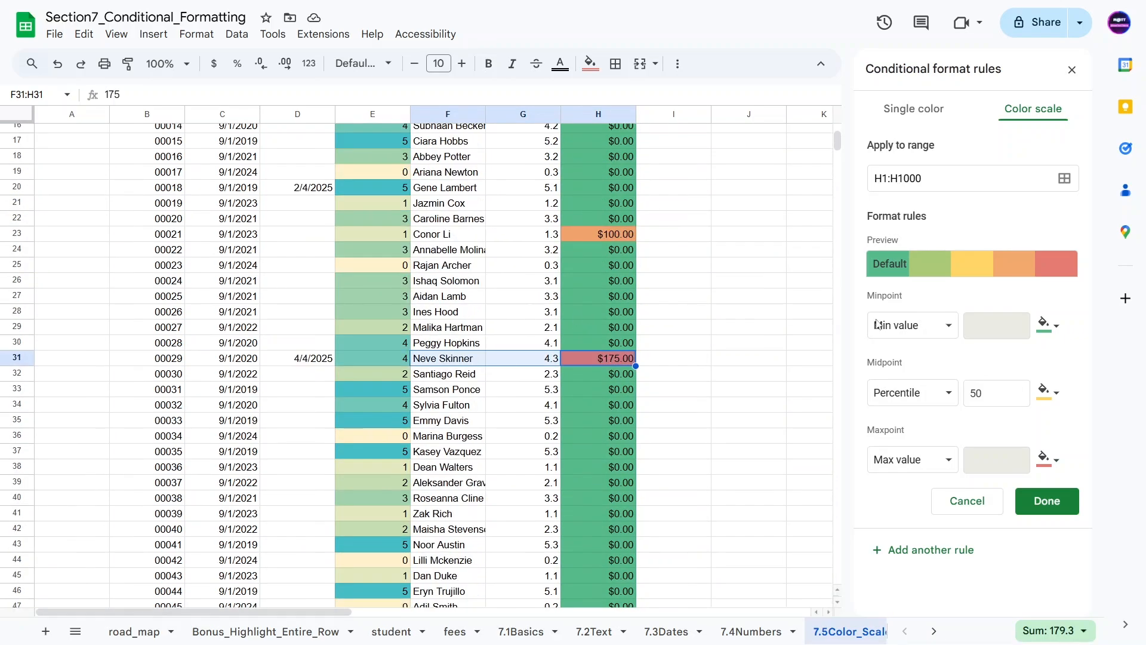
# - Compare how the nonzero fees are shaded across the whole student list, from the first row to the last
pyautogui.scroll(-19, 558, 365)
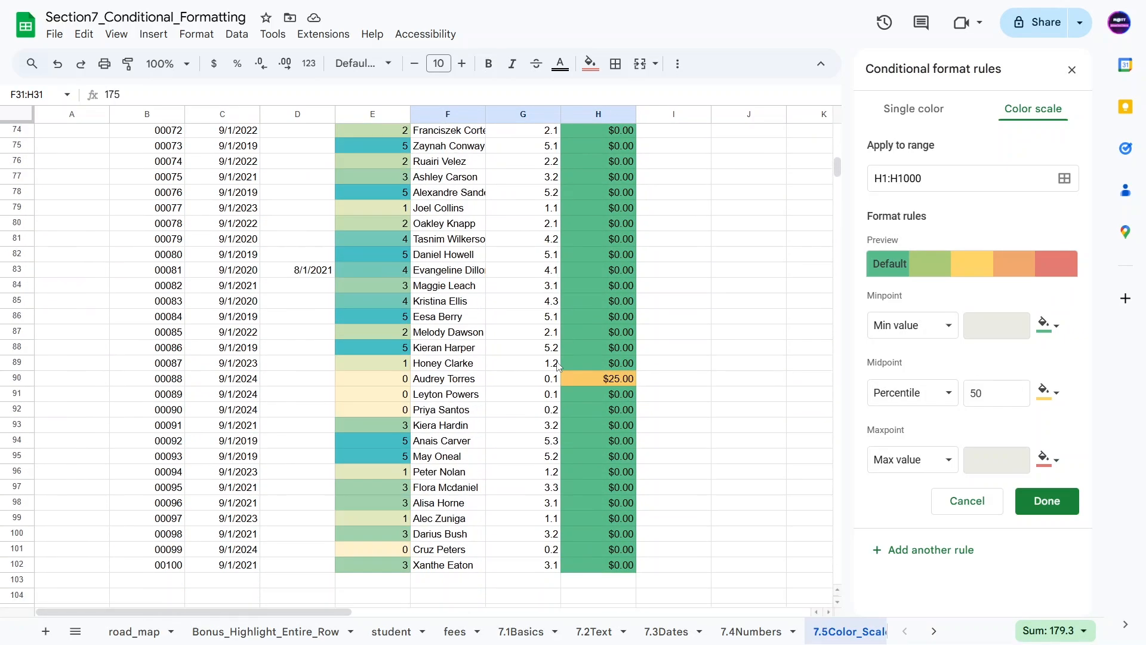
pyautogui.scroll(20, 558, 365)
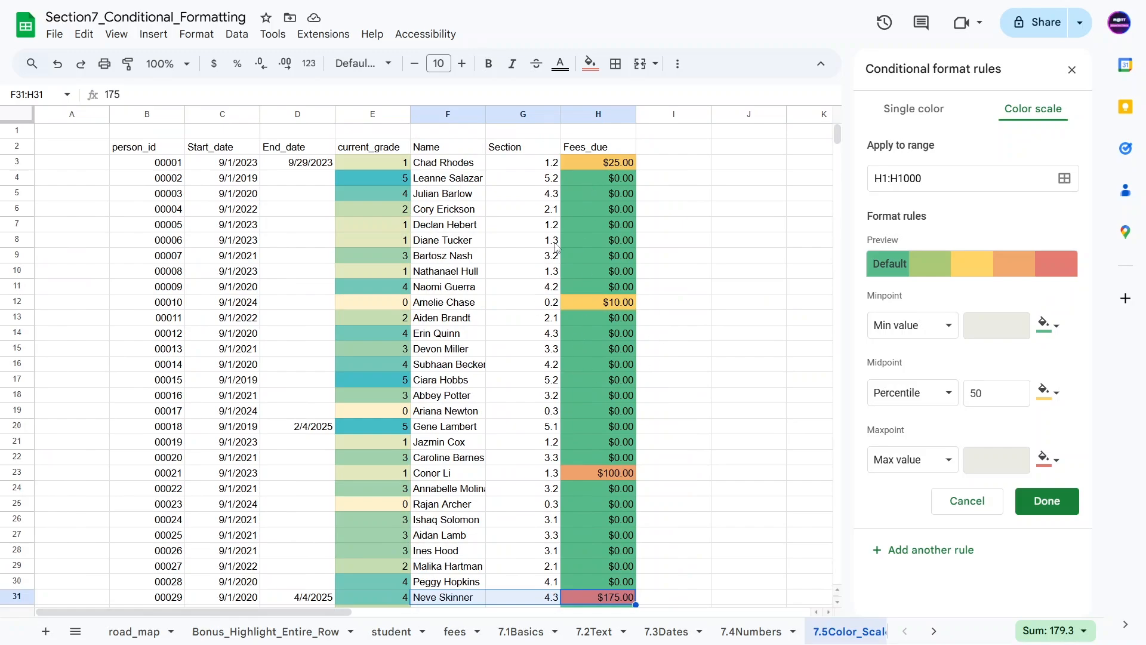
pyautogui.scroll(-5, 612, 297)
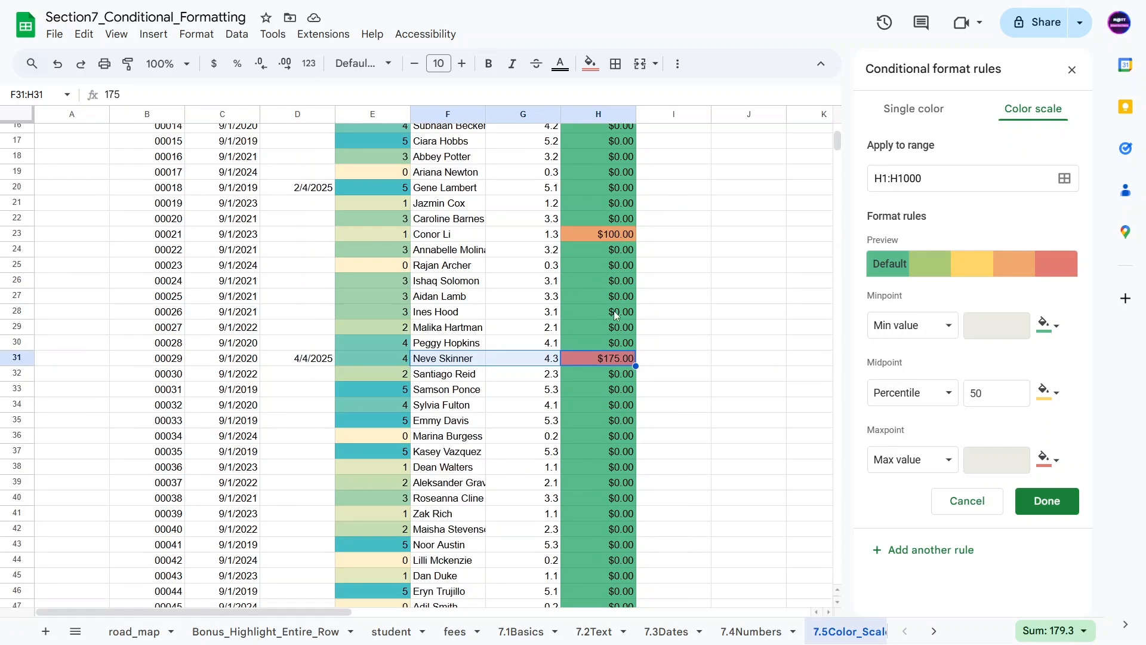
pyautogui.scroll(5, 609, 314)
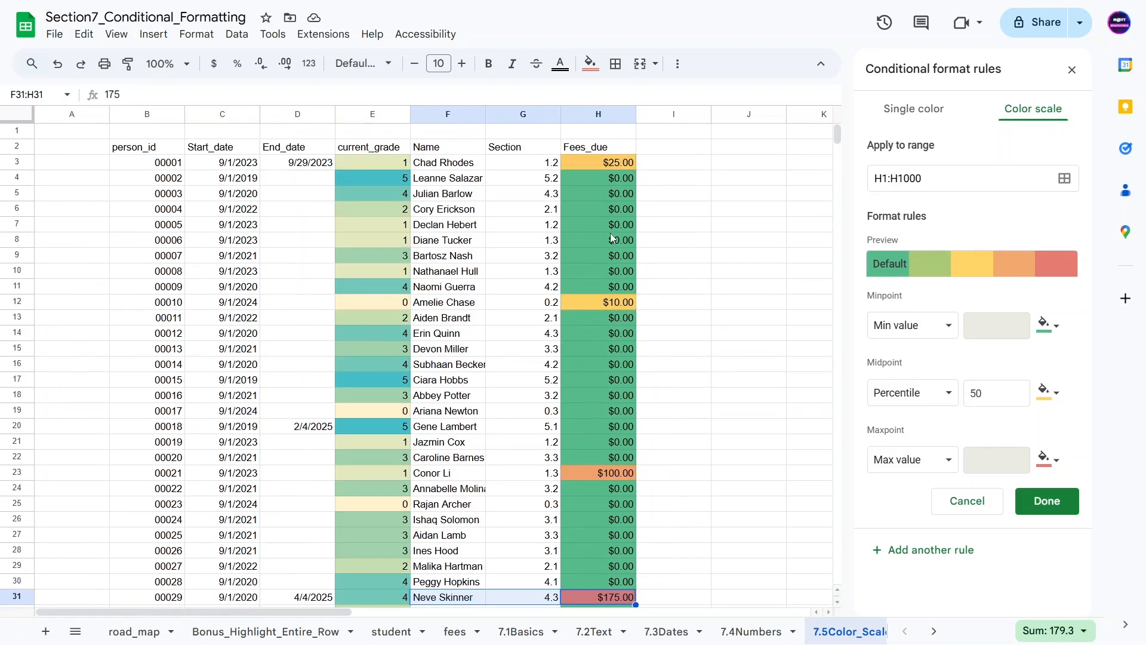
pyautogui.click(141, 147)
pyautogui.click(250, 246)
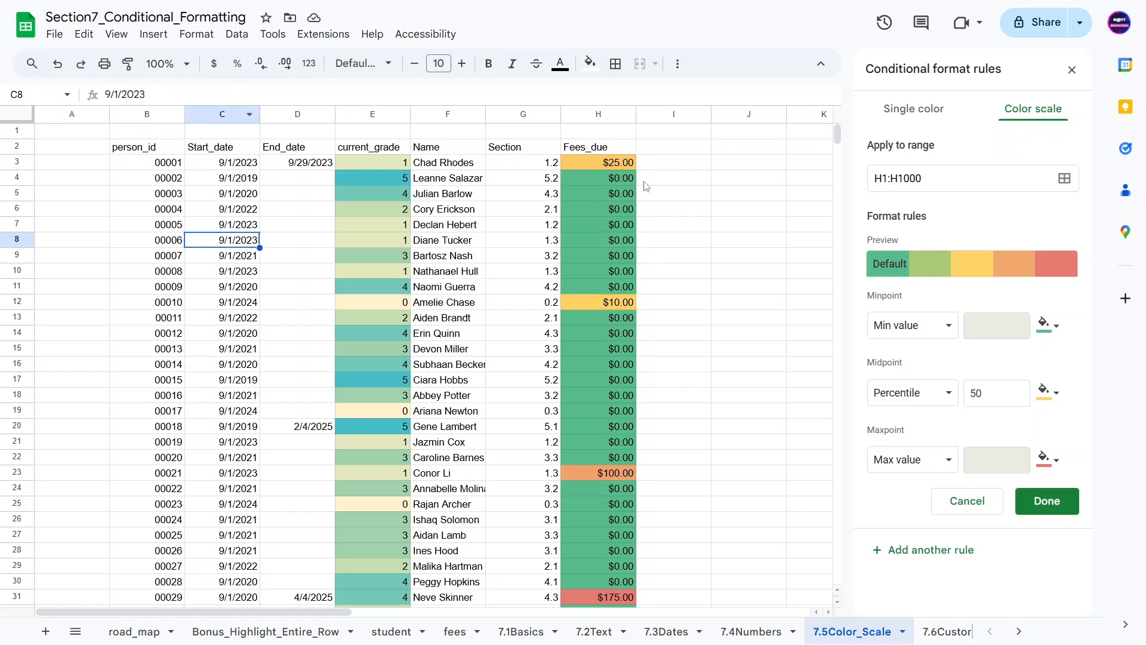
# - Try entering 909 as the fee in cell H7 and undo the entry
pyautogui.click(632, 224)
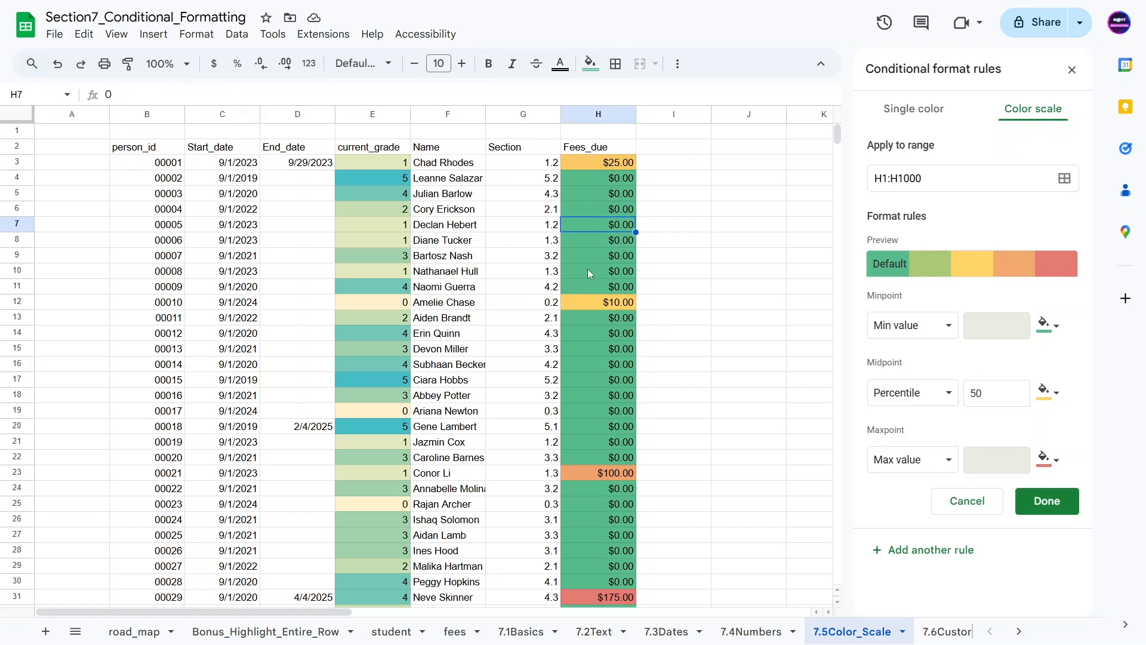
pyautogui.write('909')
pyautogui.press('Return')
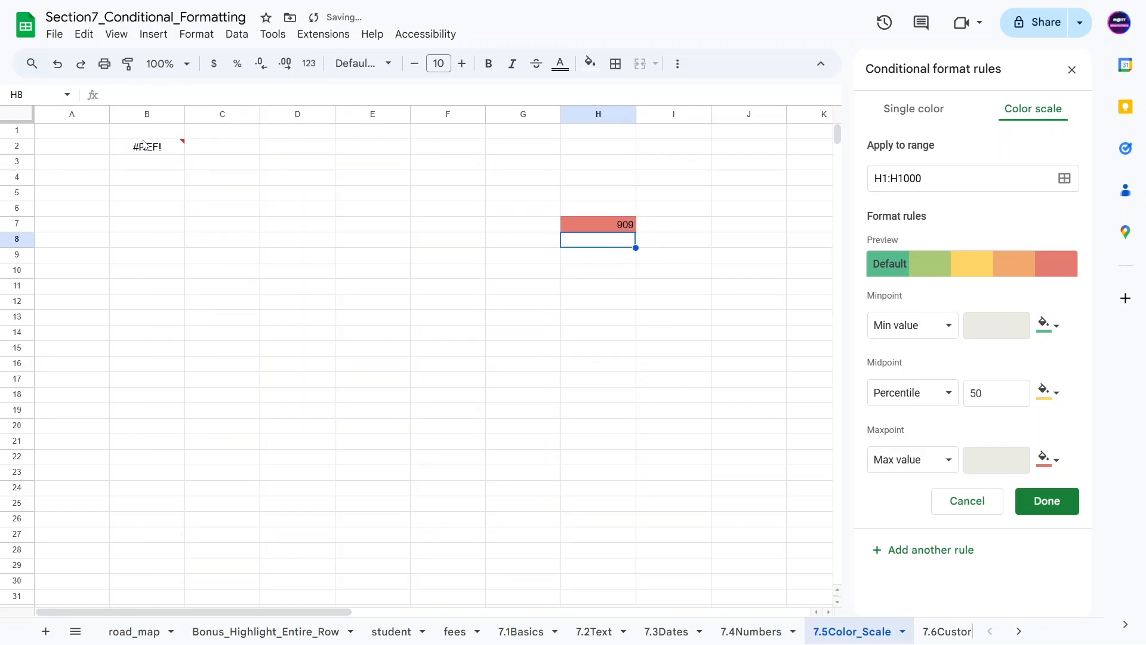
pyautogui.hotkey('ctrl', 'z')
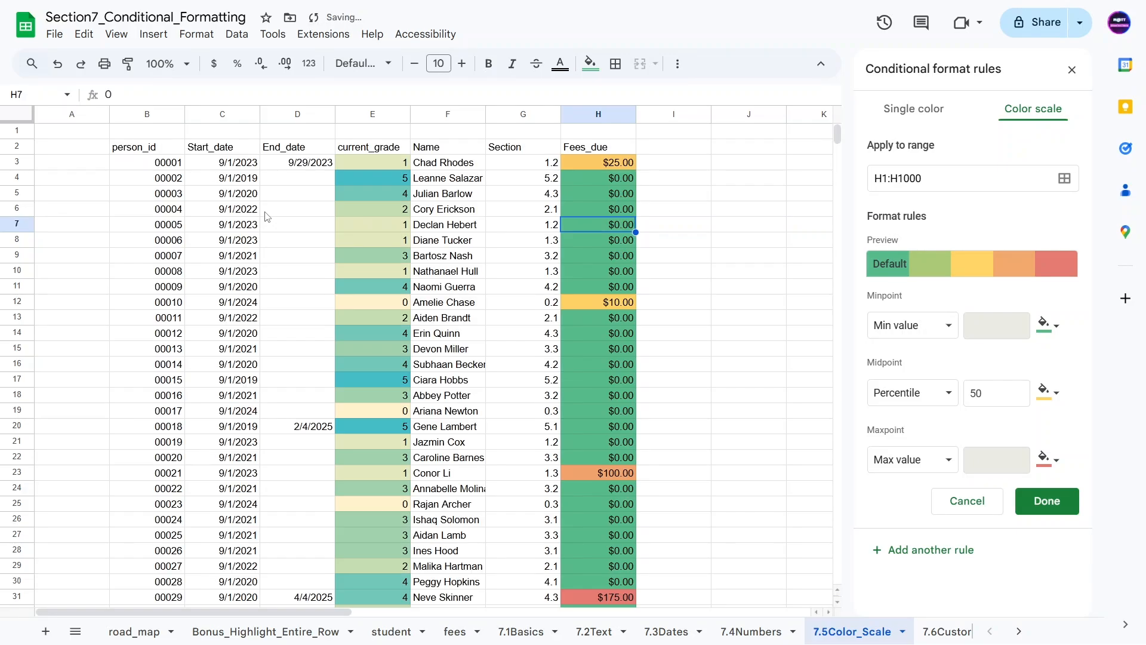
# - Copy the whole student table and paste it over itself from B2 as plain values
pyautogui.click(267, 214)
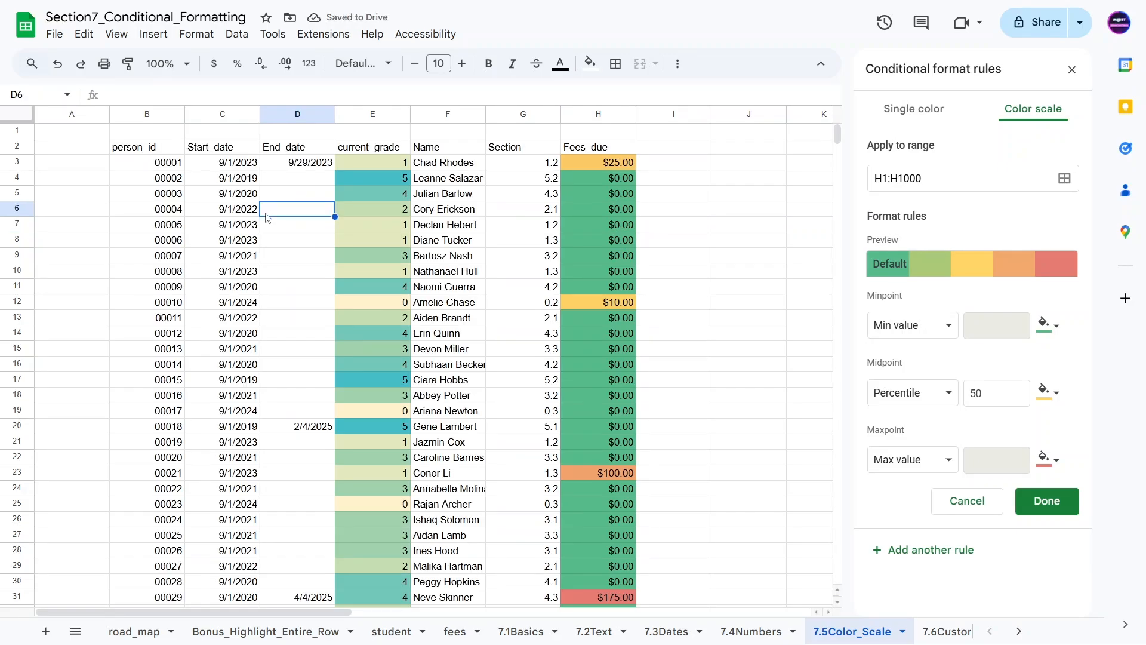
pyautogui.hotkey('ctrl', 'a')
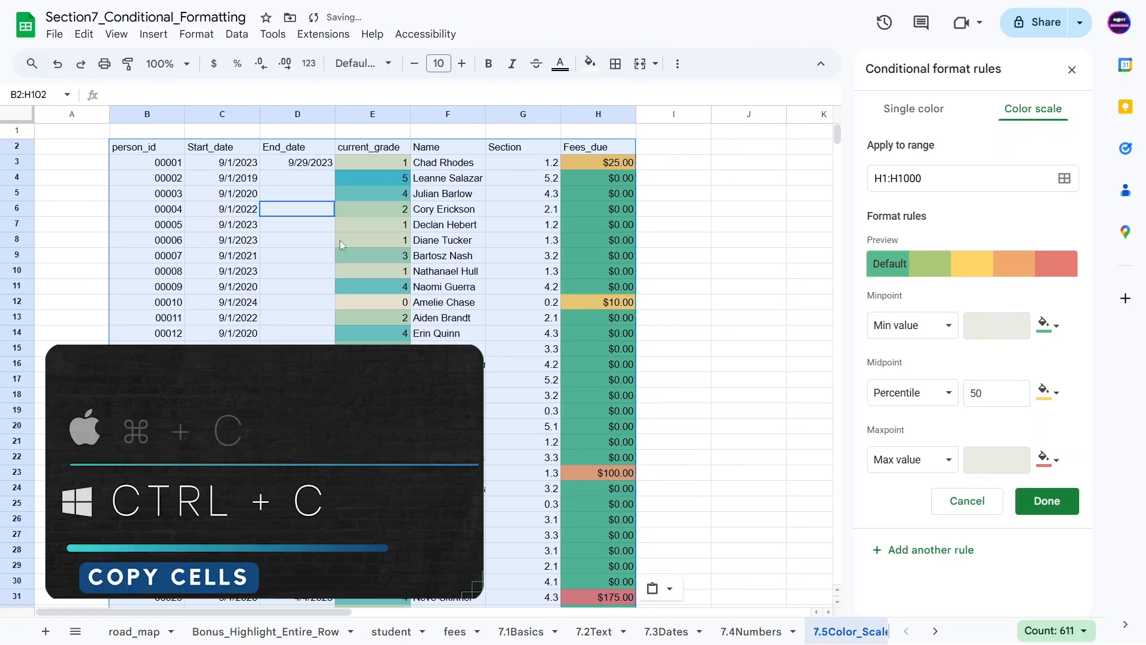
pyautogui.click(149, 147)
pyautogui.hotkey('ctrl', 'shift', 'v')
pyautogui.click(163, 194)
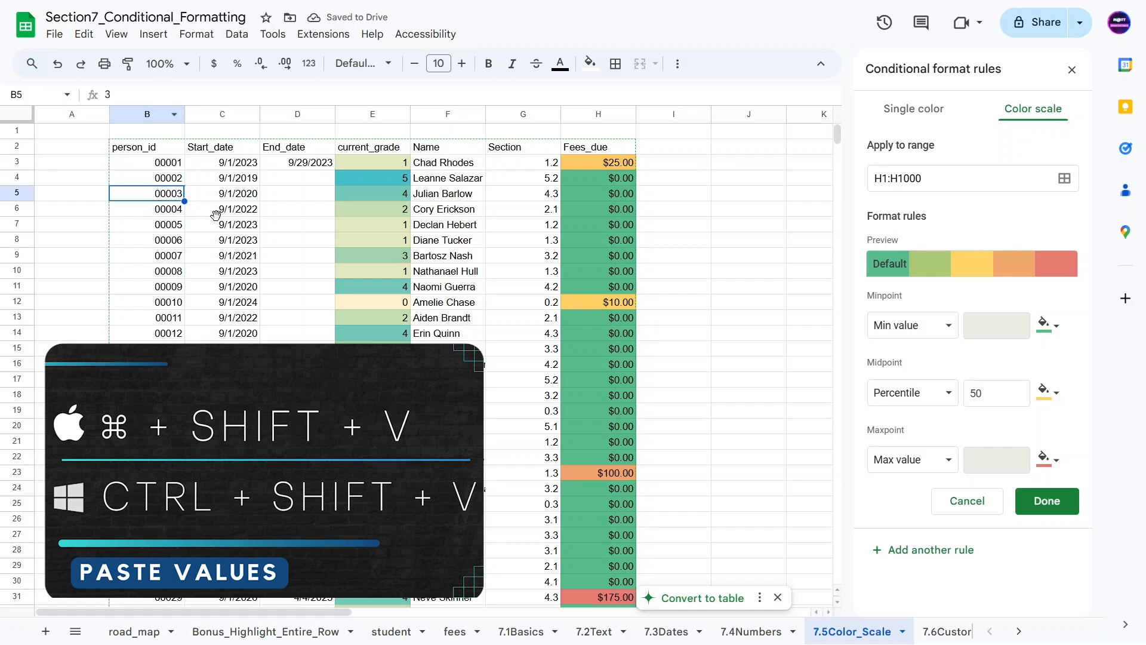
pyautogui.click(215, 211)
pyautogui.click(230, 333)
# - Set the fee in cell H16 to 200, dismiss the table conversion suggestion and check the shading against the other fees
pyautogui.click(593, 157)
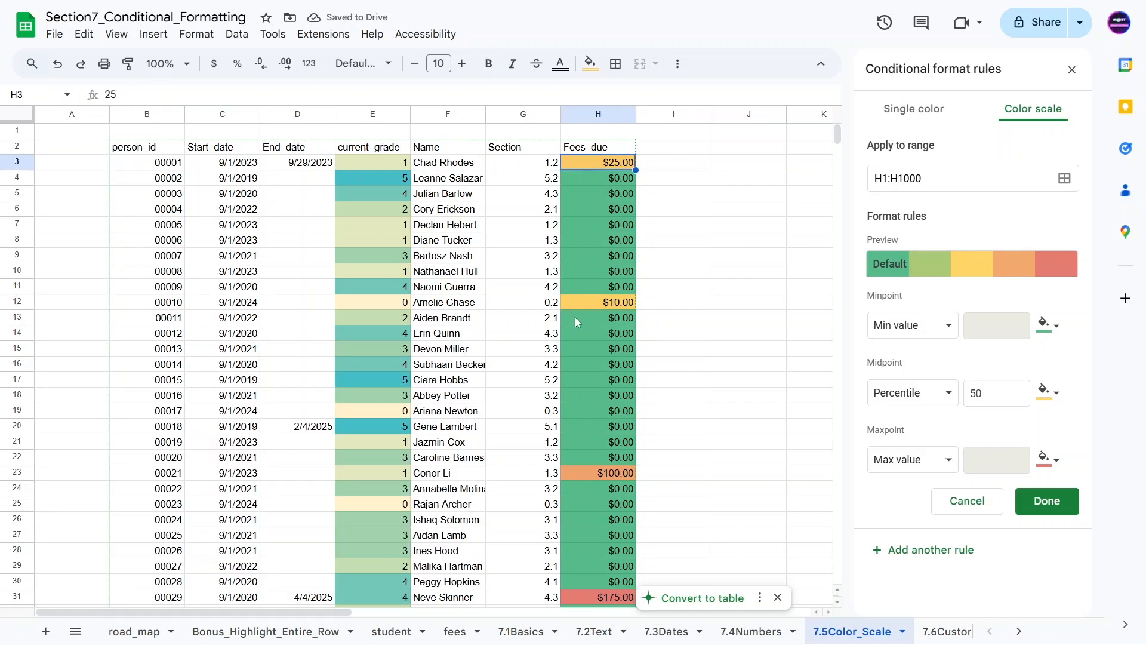
pyautogui.scroll(-1, 608, 487)
pyautogui.click(610, 304)
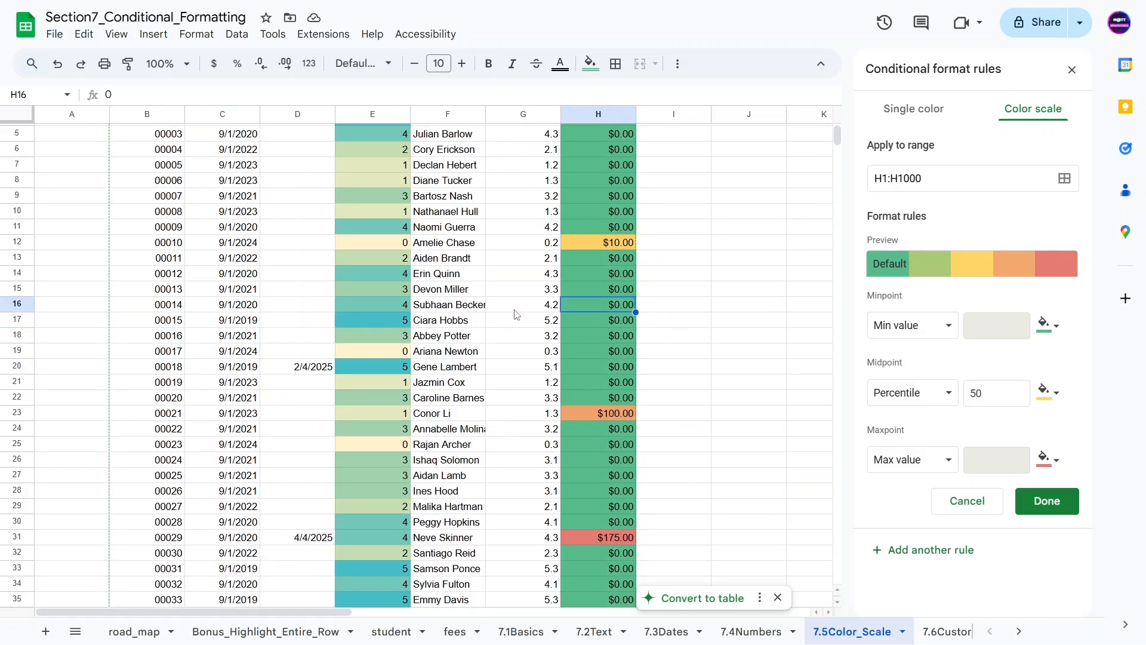
pyautogui.scroll(1, 602, 360)
pyautogui.write('200')
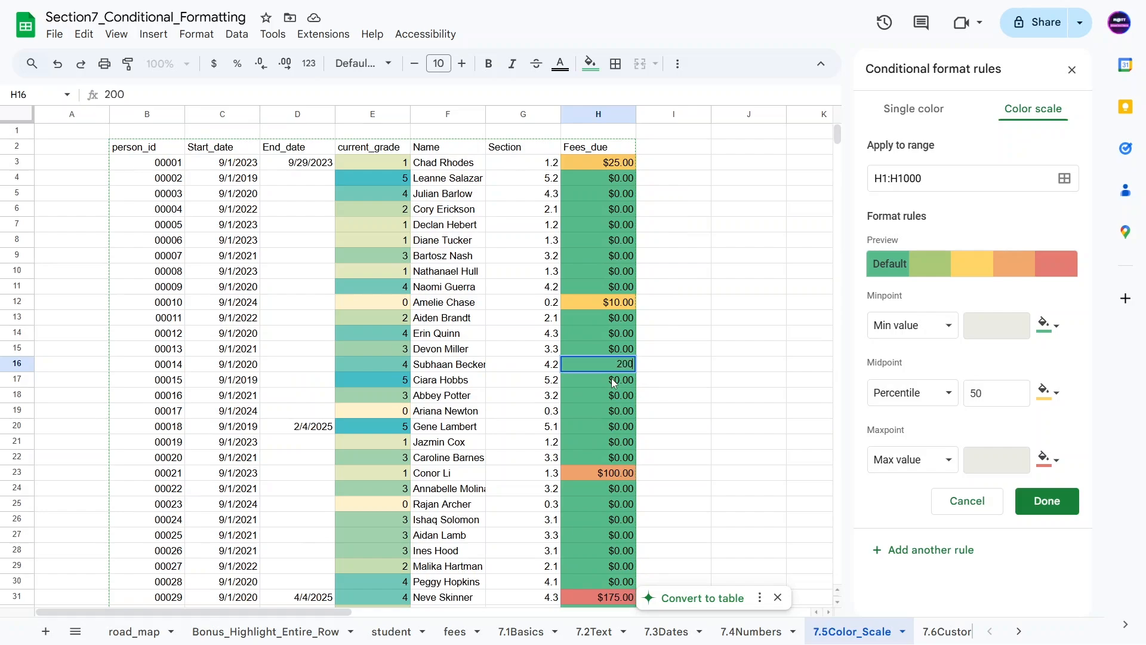
pyautogui.press('Return')
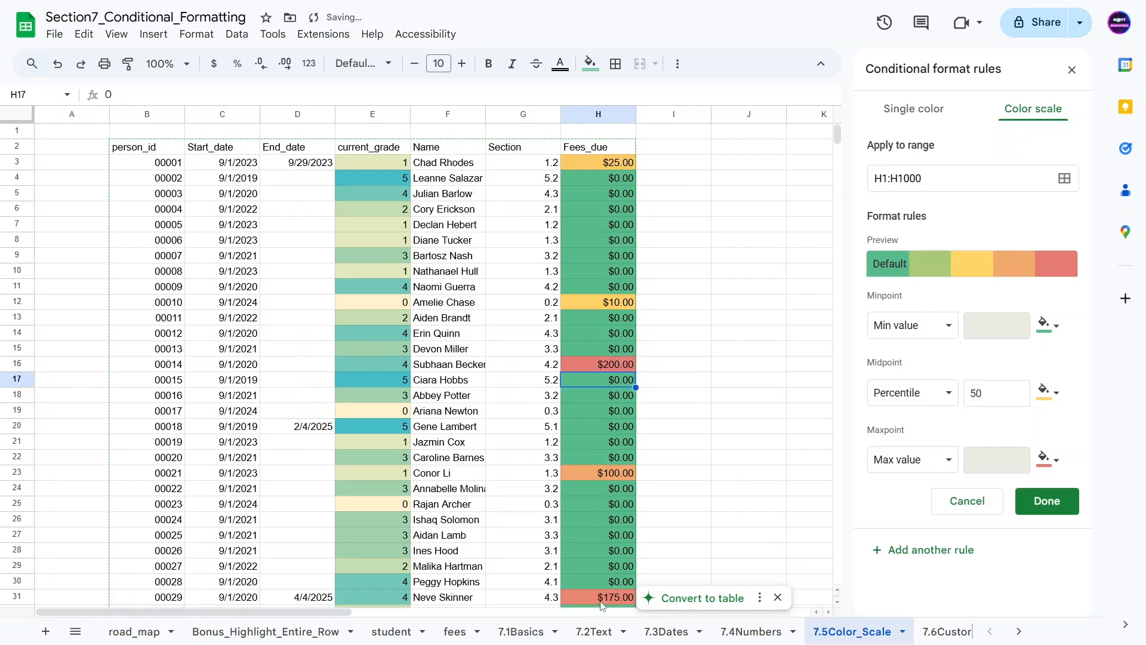
pyautogui.scroll(-2, 593, 537)
pyautogui.click(777, 597)
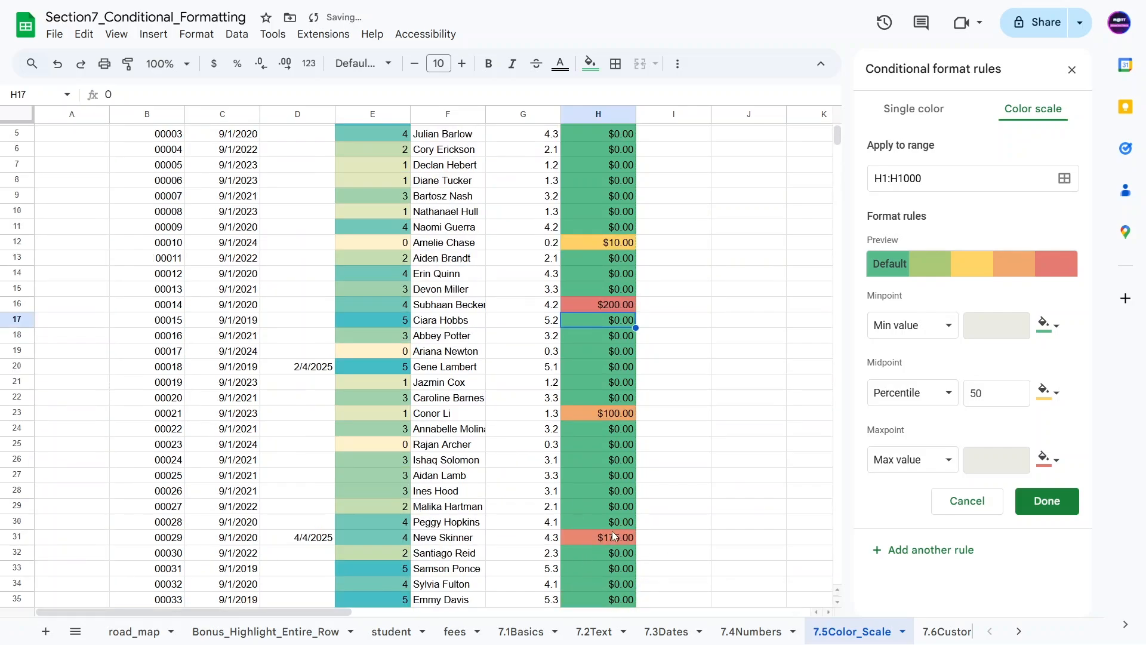
# - Set the fees in cells H16 and H31 to 0
pyautogui.click(593, 306)
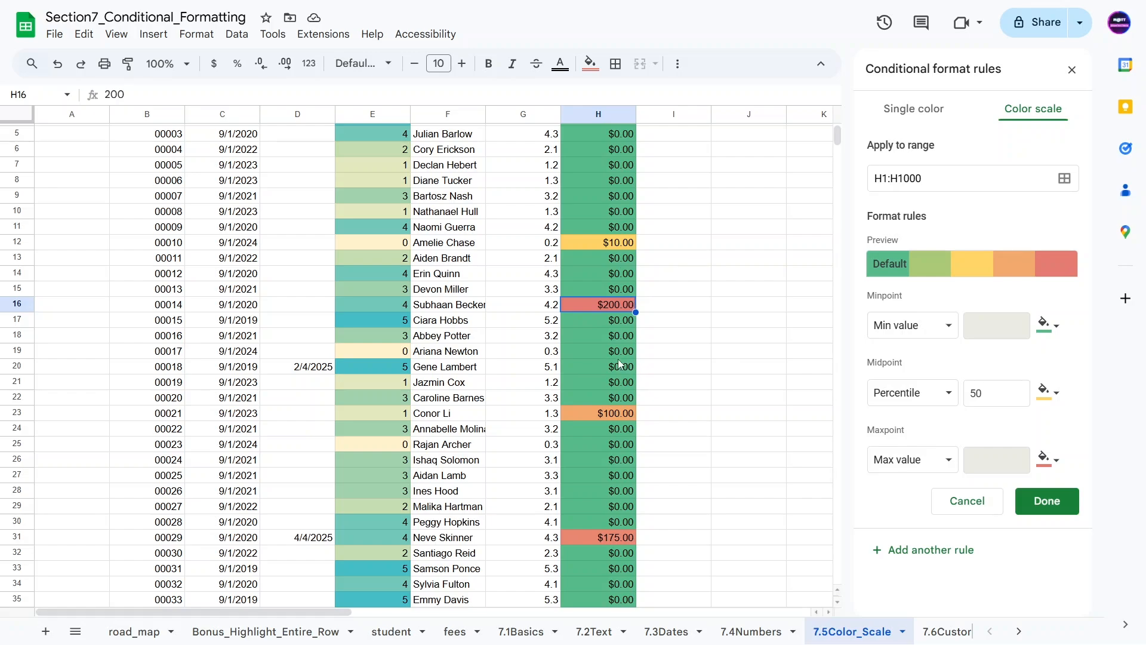
pyautogui.write('0')
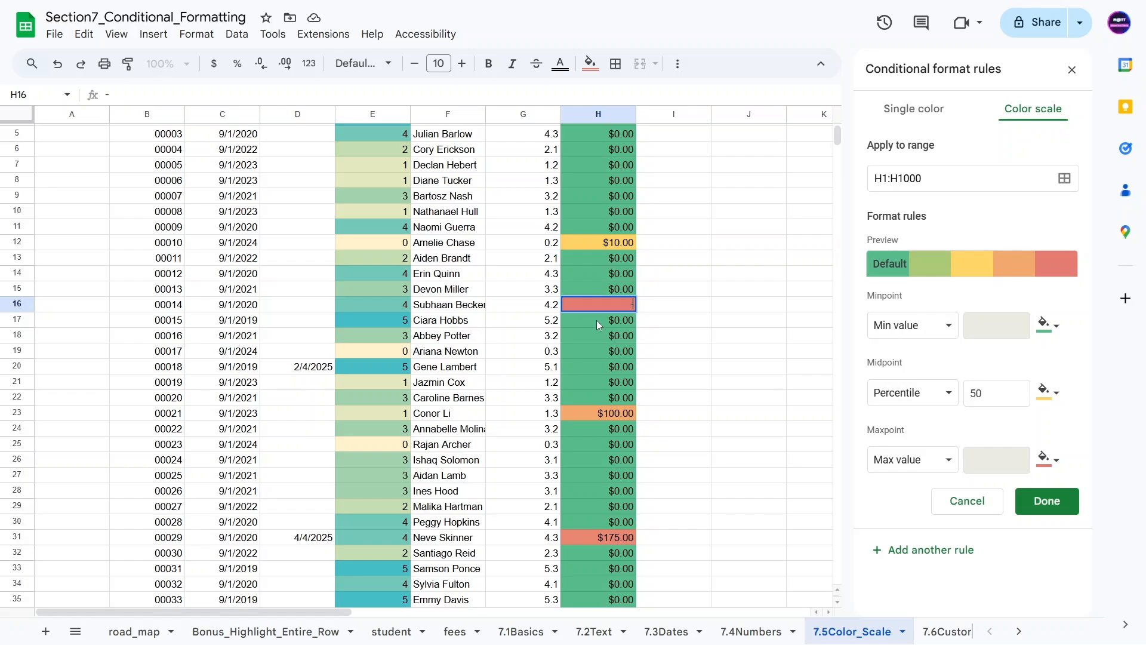
pyautogui.press('Return')
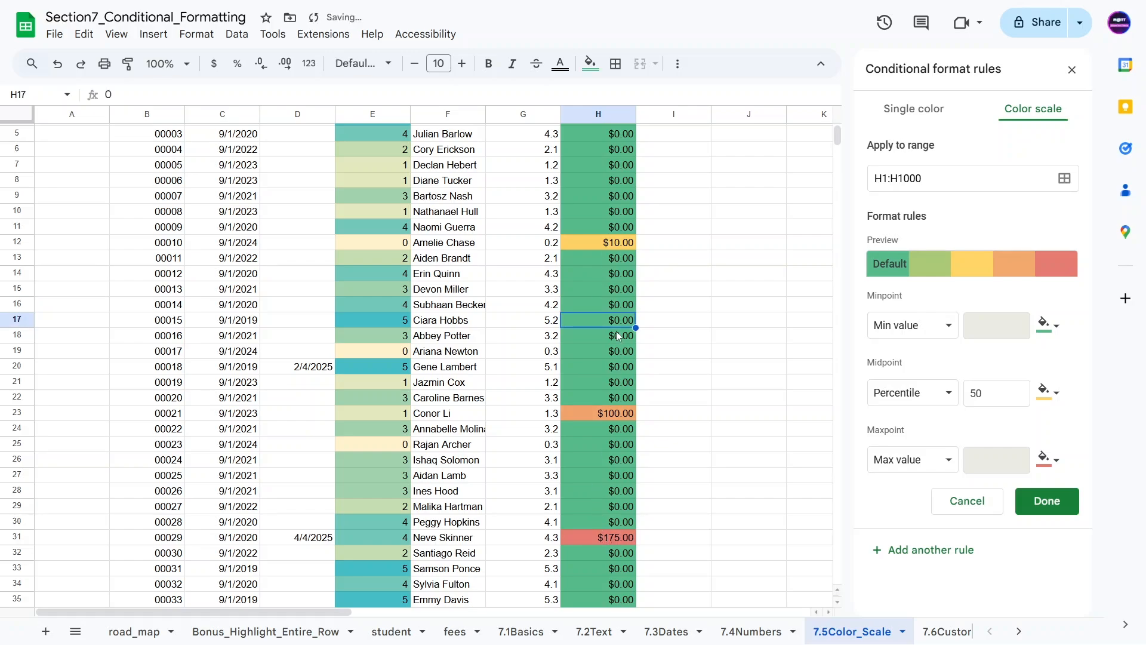
pyautogui.click(600, 537)
pyautogui.write('0')
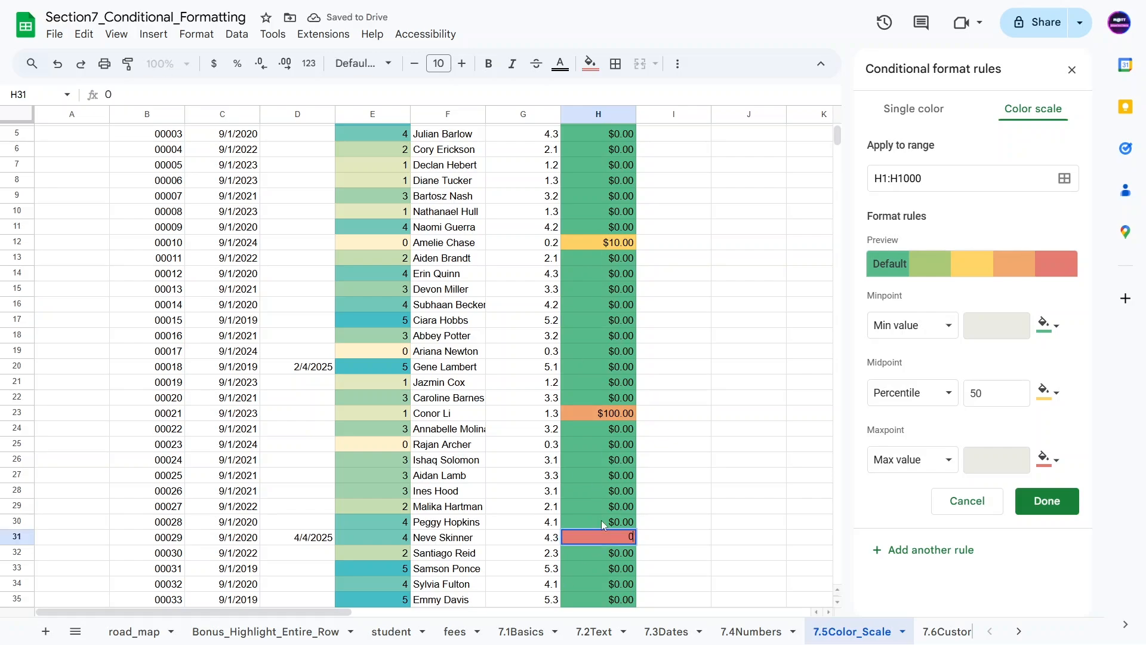
pyautogui.press('Return')
# - Set the fee in cell H90 to 0
pyautogui.scroll(-10, 588, 409)
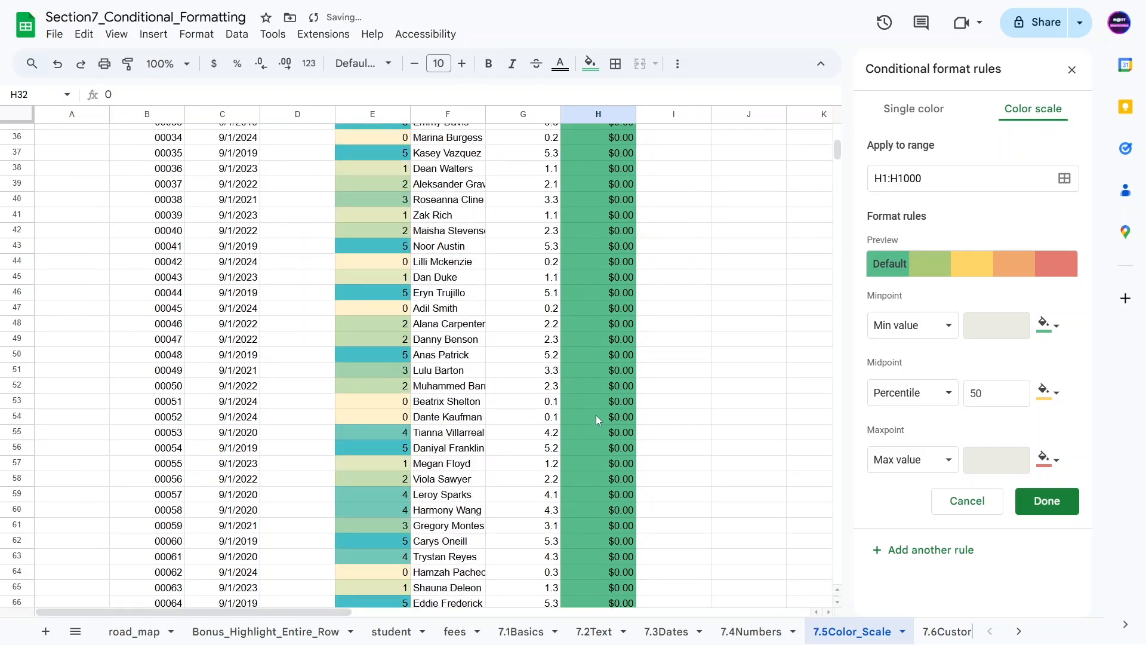
pyautogui.scroll(-10, 595, 414)
pyautogui.click(599, 437)
pyautogui.write('0')
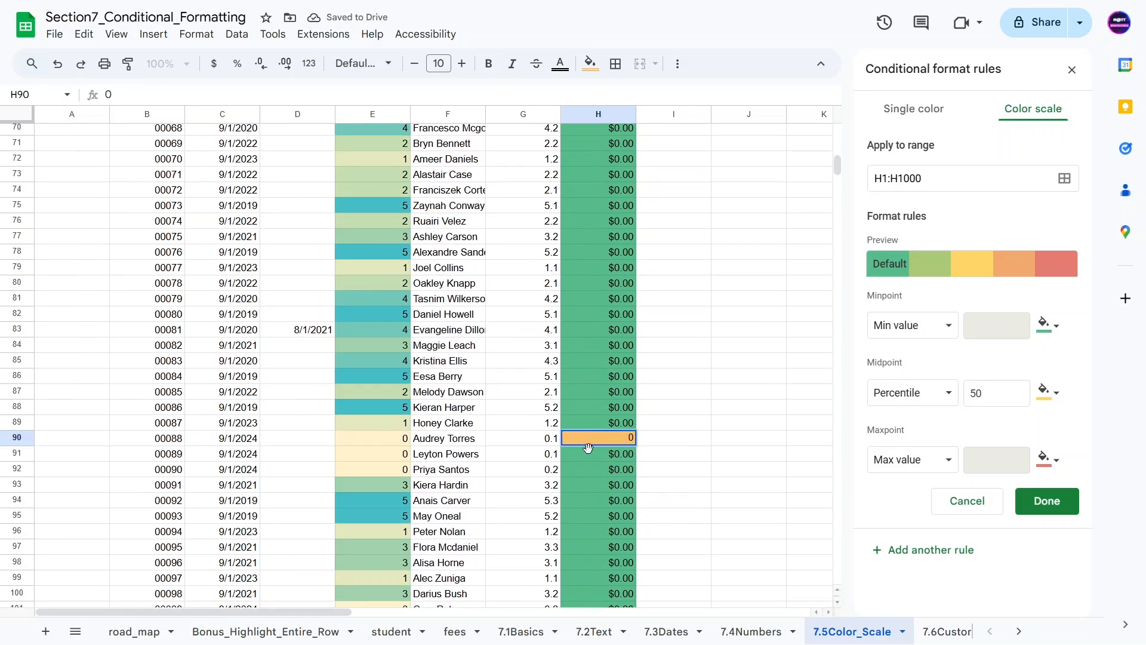
pyautogui.press('Return')
# - Review the updated shading across the student rows and save the Fees_due color scale rule
pyautogui.scroll(20, 597, 454)
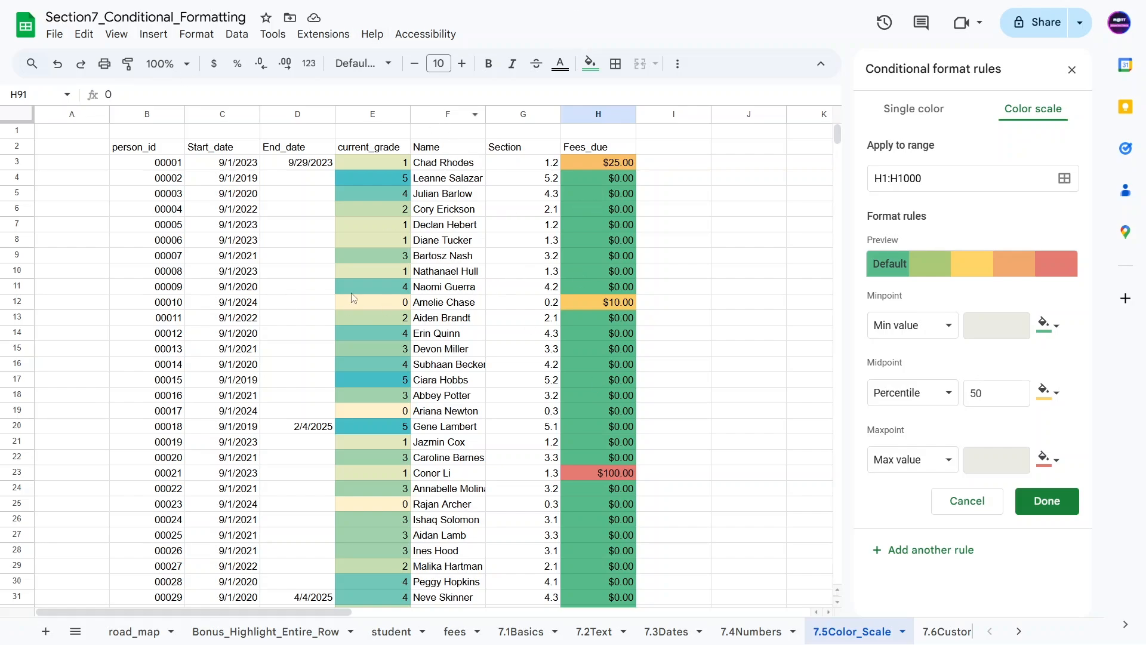
pyautogui.scroll(-4, 146, 185)
pyautogui.scroll(4, 153, 179)
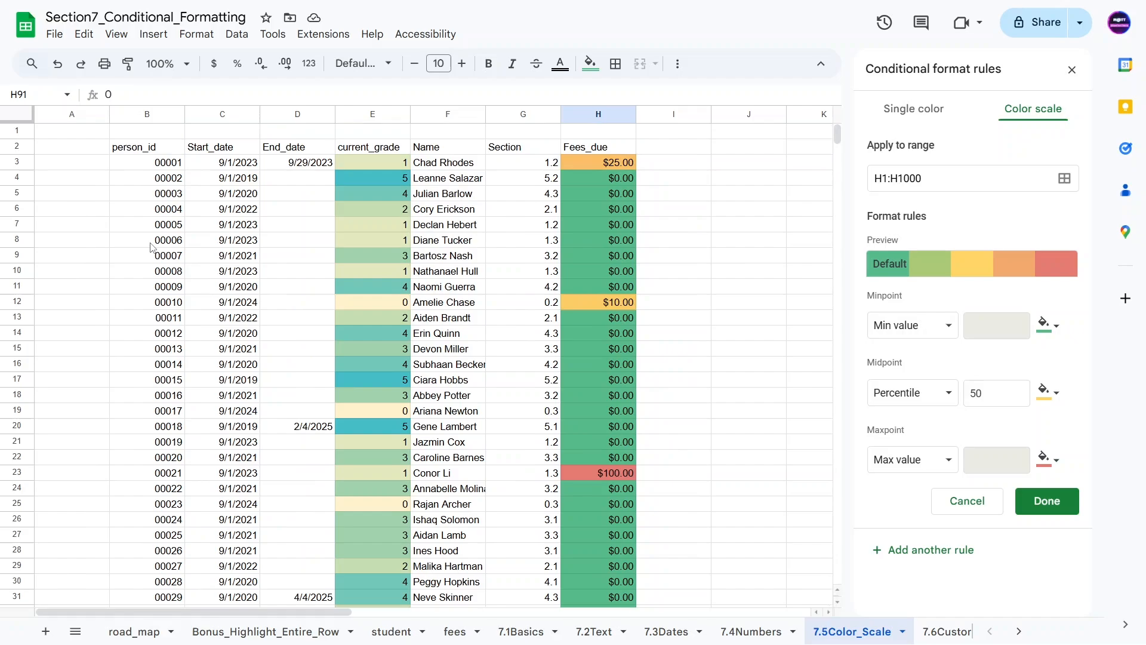
pyautogui.click(159, 168)
pyautogui.scroll(-13, 156, 191)
pyautogui.scroll(13, 151, 263)
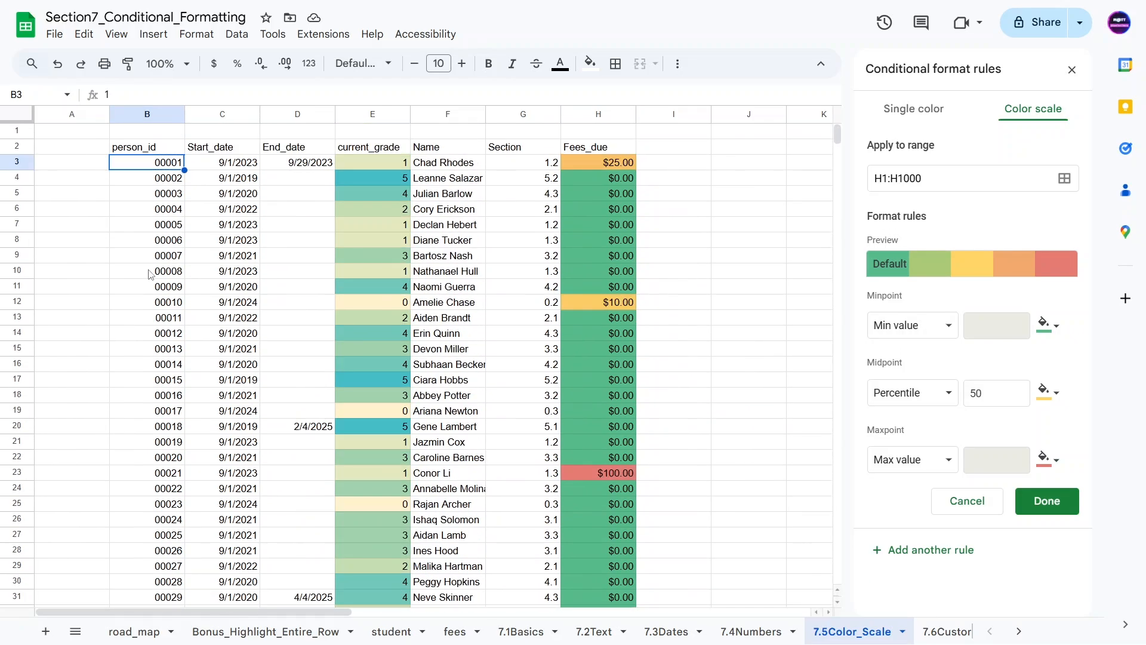
pyautogui.click(1045, 499)
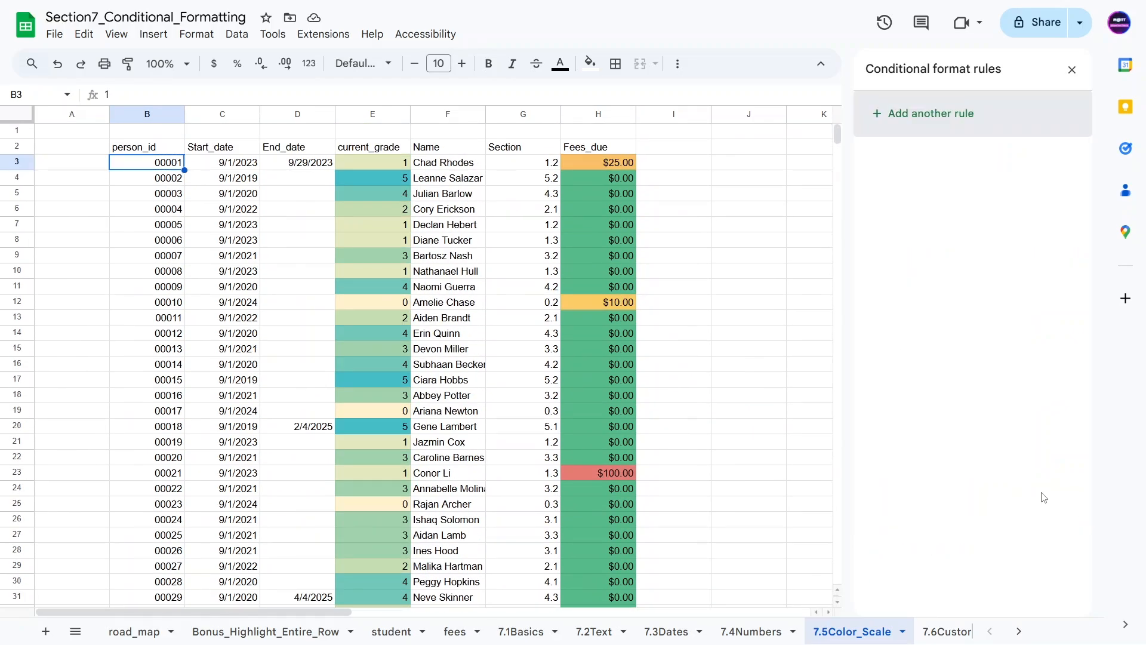
# - Add a color scale rule to the whole person_id column using the default white-to-green scale
pyautogui.click(150, 124)
pyautogui.click(914, 116)
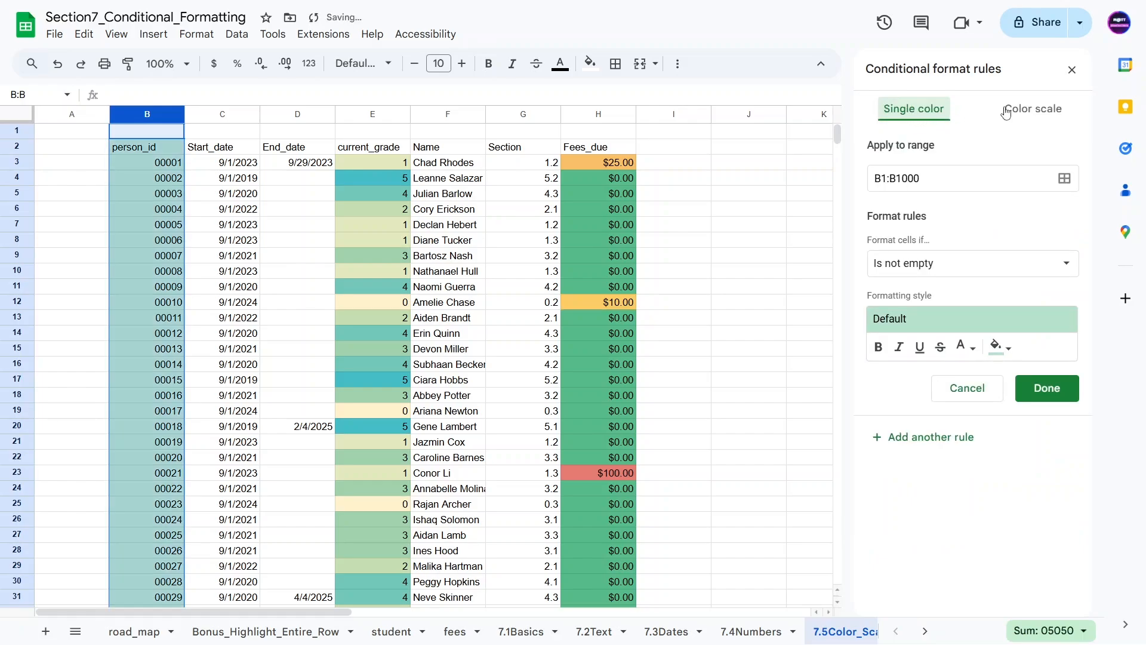
pyautogui.click(1006, 112)
pyautogui.click(142, 213)
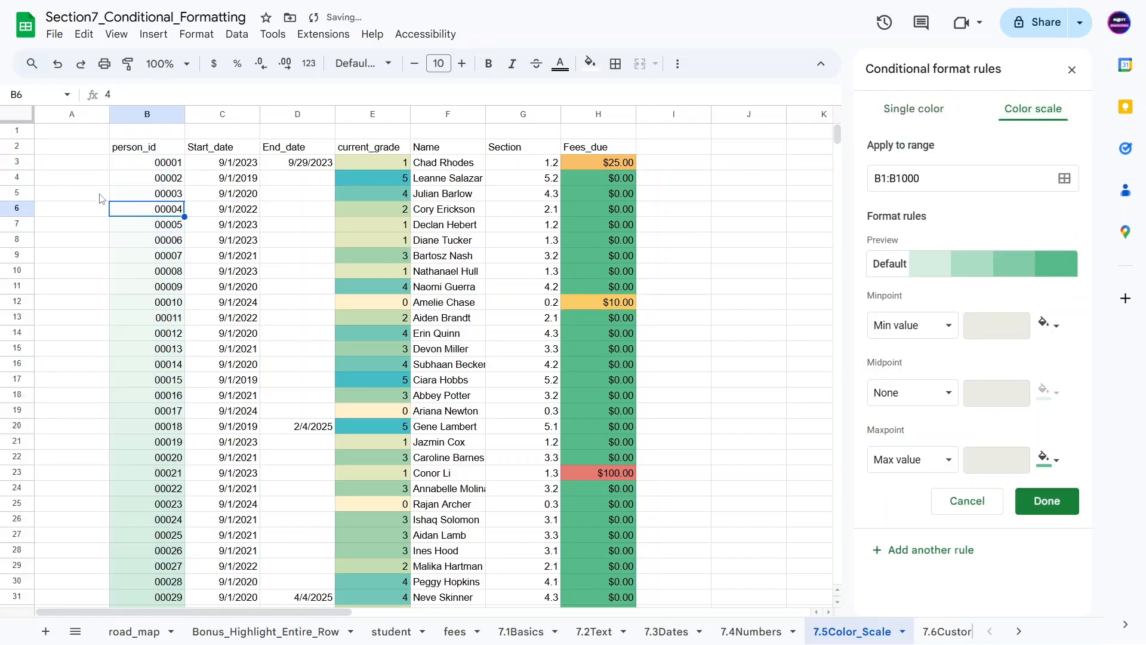
pyautogui.click(102, 199)
# - Examine the gradient down the person_id column as far as the last ID
pyautogui.scroll(-9, 145, 242)
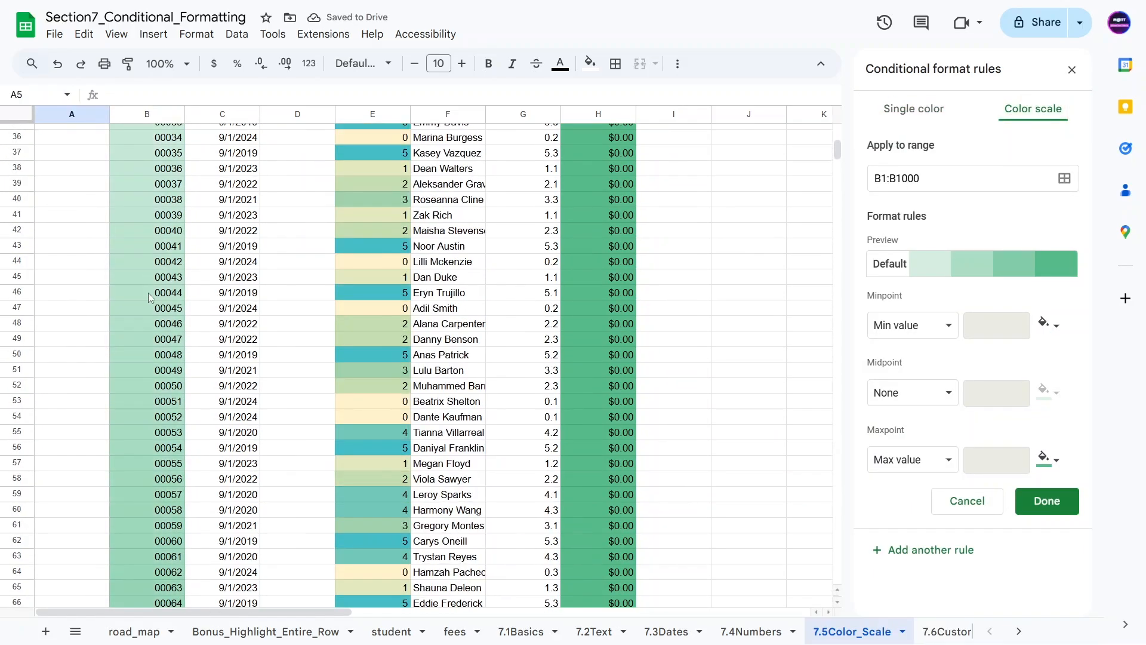
pyautogui.scroll(-13, 148, 293)
pyautogui.click(149, 391)
pyautogui.scroll(20, 131, 403)
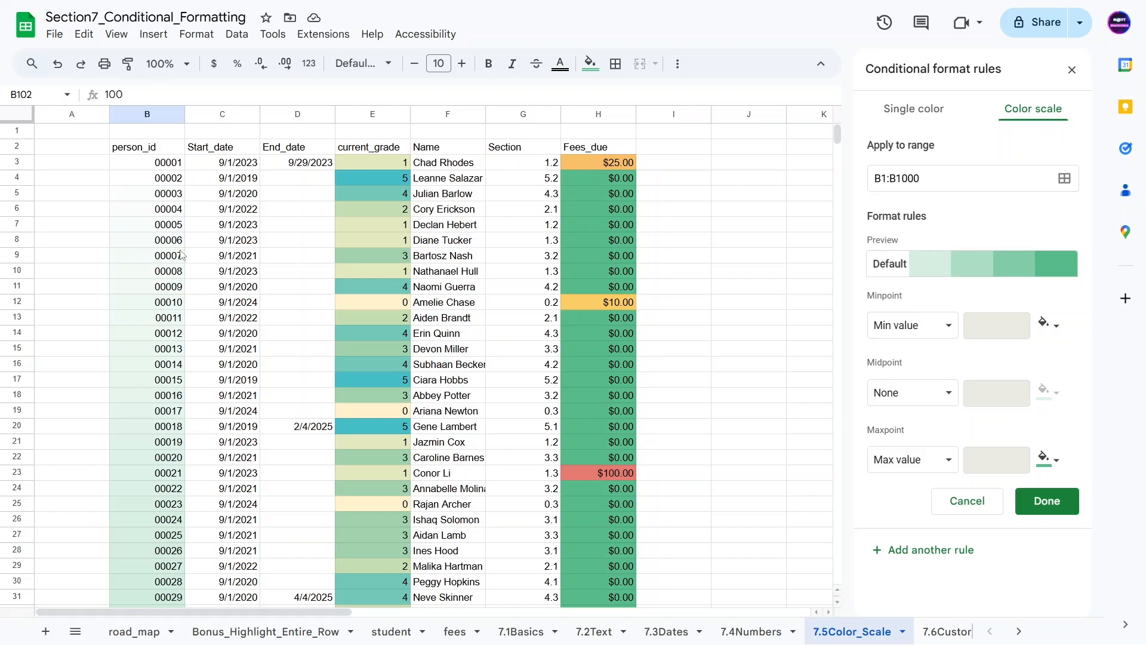
# - Check the shading of the fees in H23, H12 and H3 and save the person_id color scale rule
pyautogui.click(600, 473)
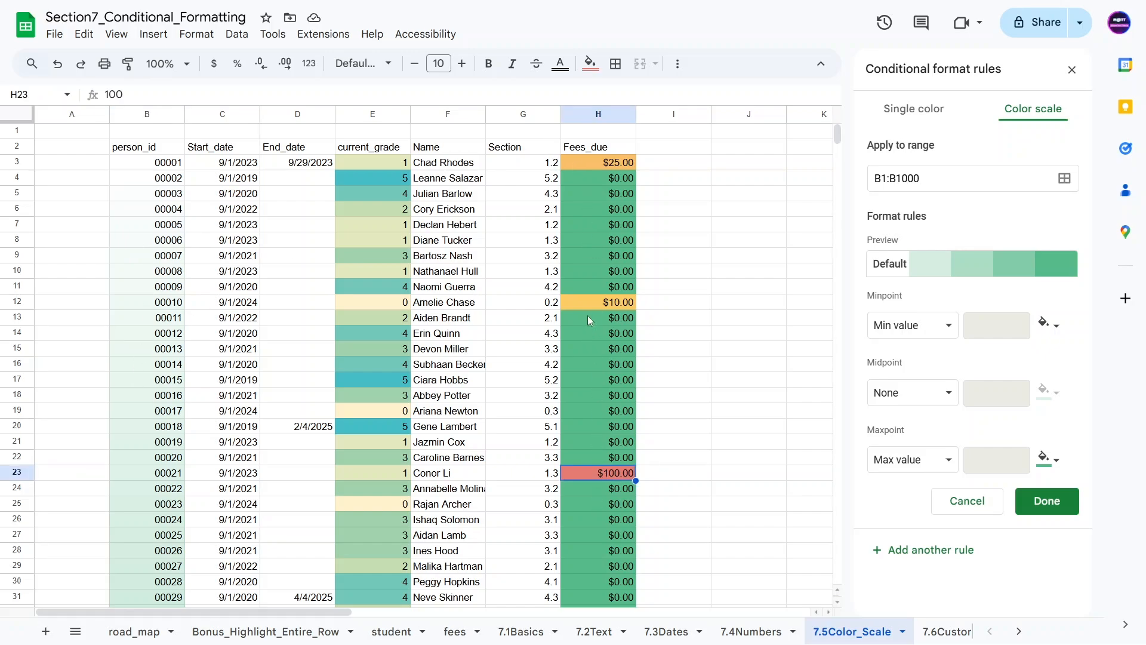
pyautogui.click(606, 302)
pyautogui.click(594, 163)
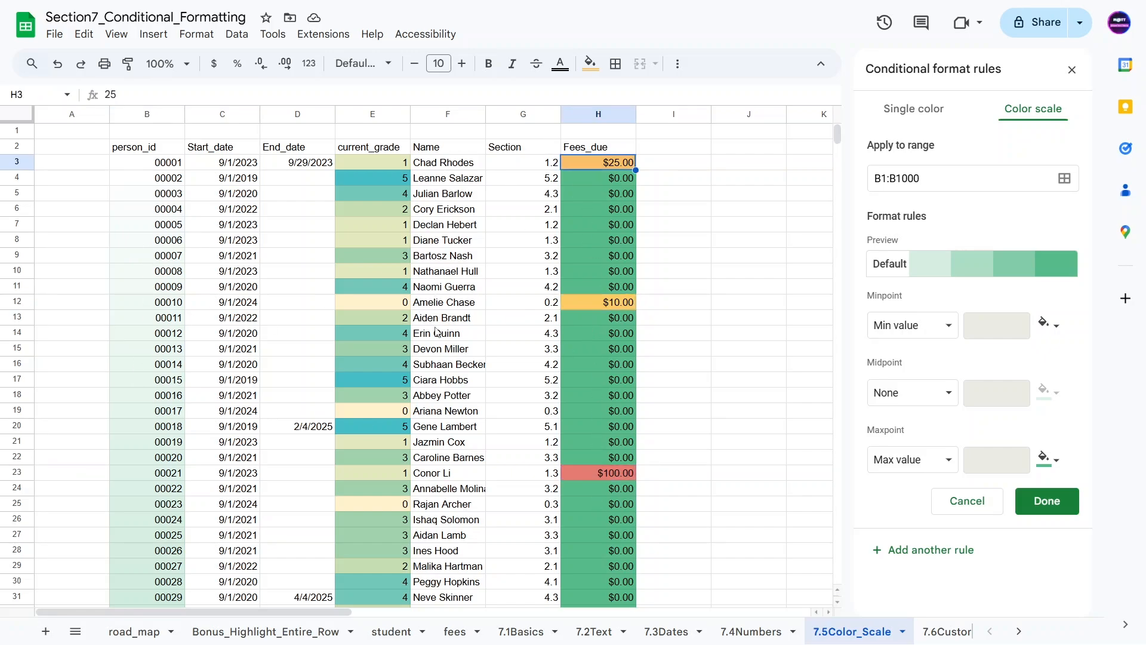
pyautogui.click(419, 290)
pyautogui.click(1038, 500)
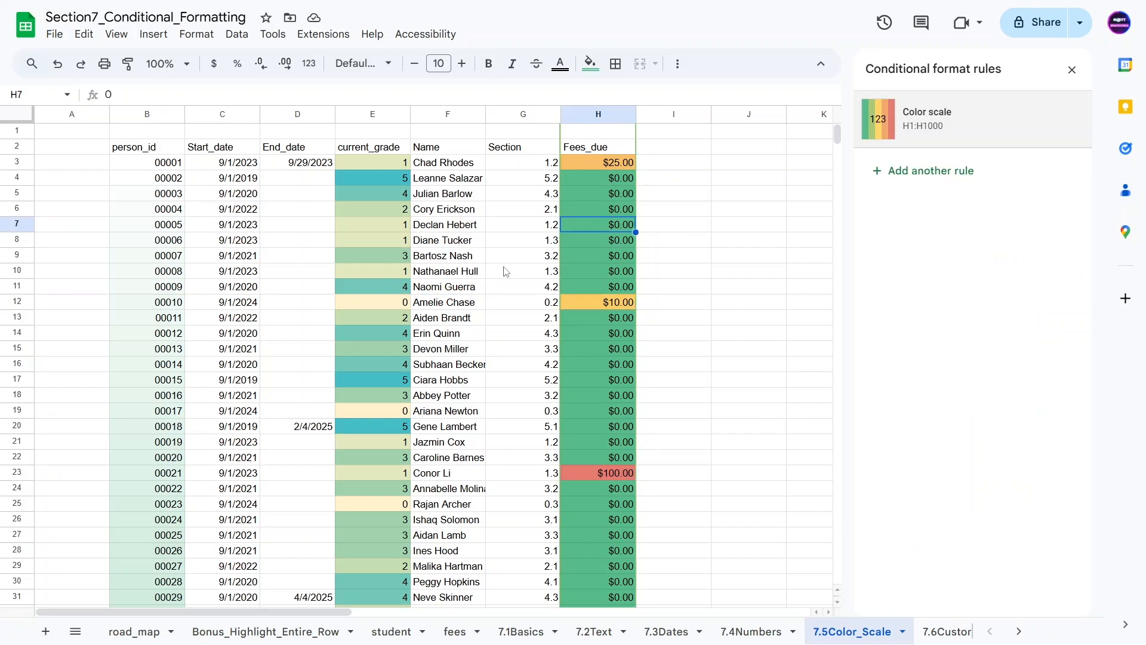
# - Add a color scale rule with the default white-to-green scale to the whole Start_date column and check the shading down to the last date
pyautogui.click(210, 109)
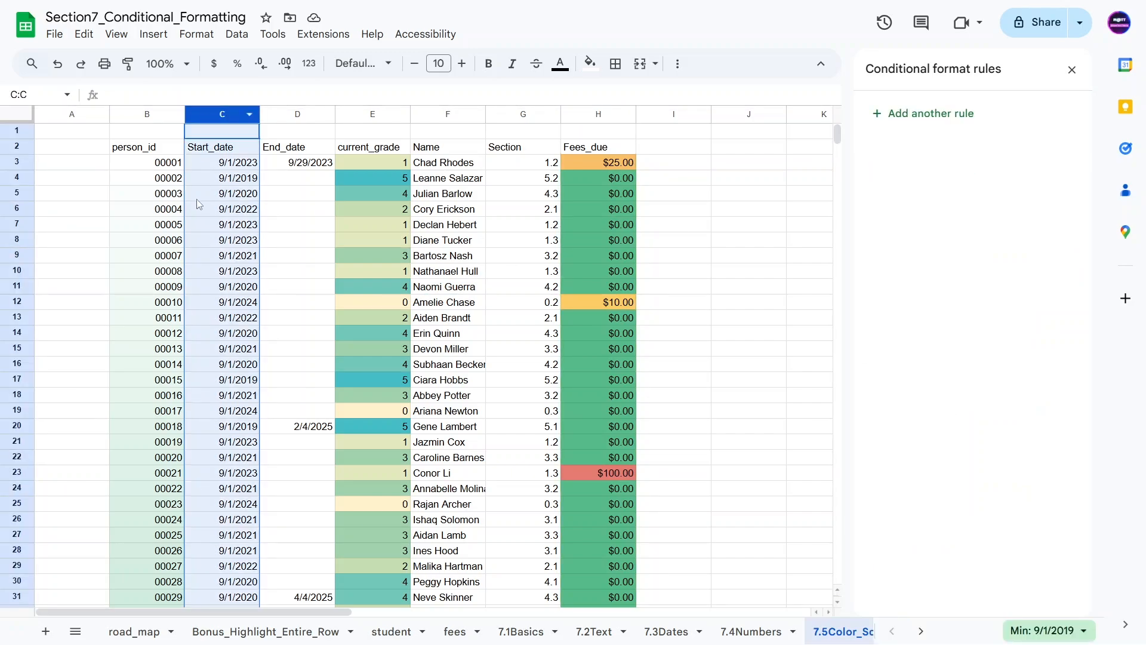
pyautogui.click(919, 117)
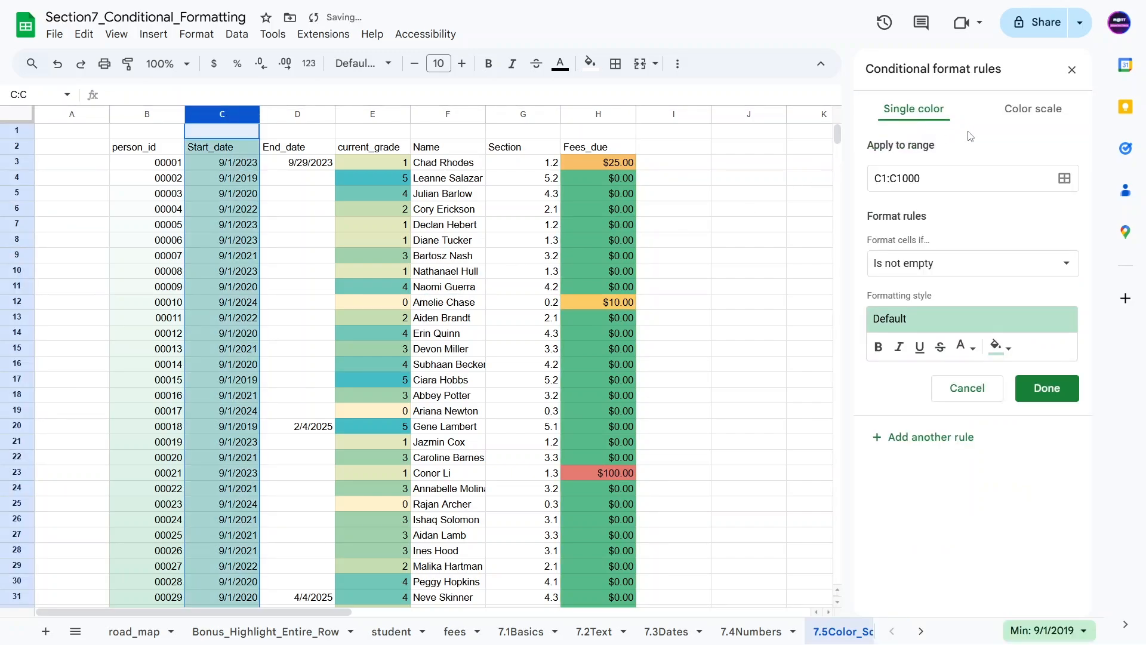
pyautogui.click(1032, 109)
pyautogui.scroll(-5, 205, 255)
pyautogui.scroll(-9, 205, 254)
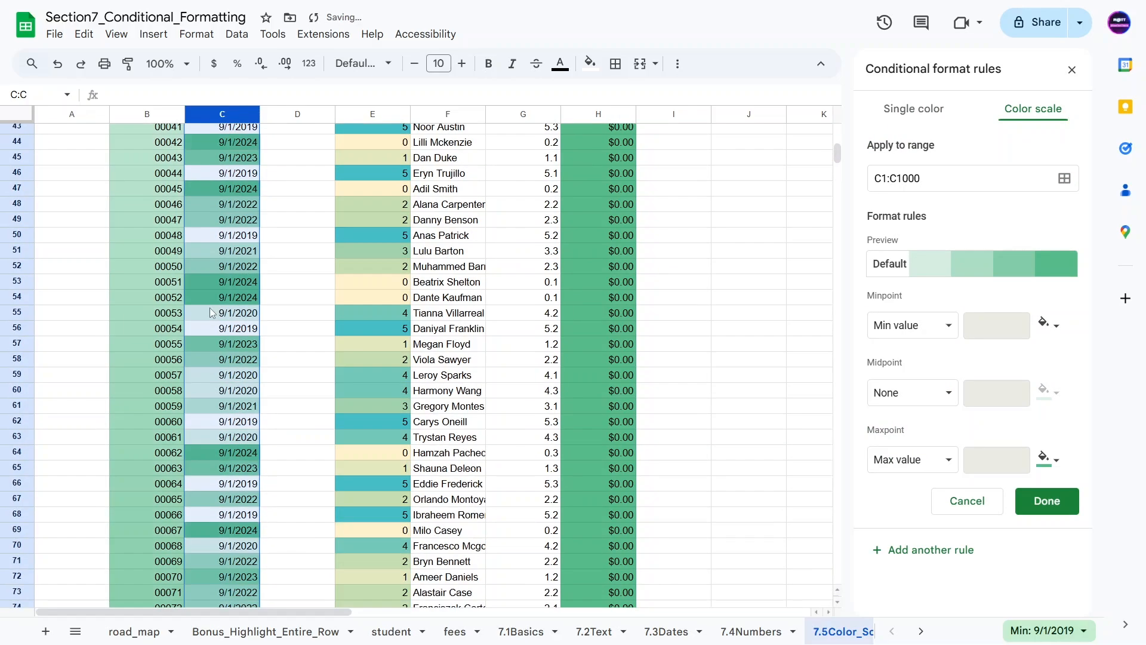
pyautogui.click(210, 306)
pyautogui.scroll(-8, 203, 382)
pyautogui.scroll(-3, 204, 378)
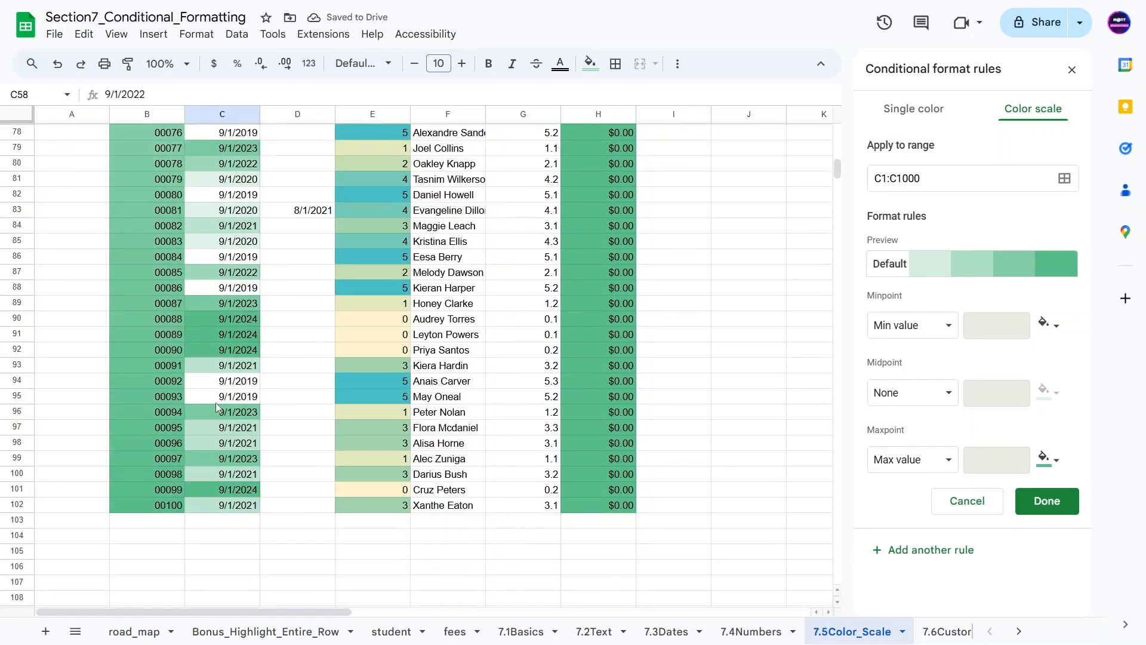
# - Try the green-to-white-to-red preset on the Start_date color scale
pyautogui.click(923, 274)
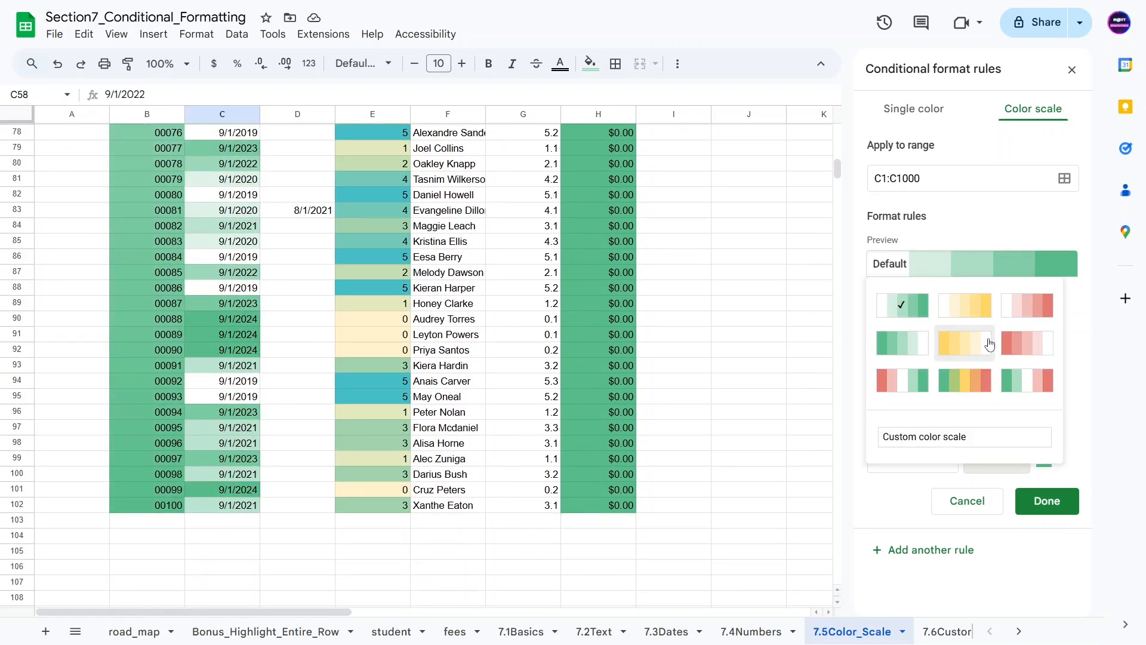
pyautogui.click(1013, 382)
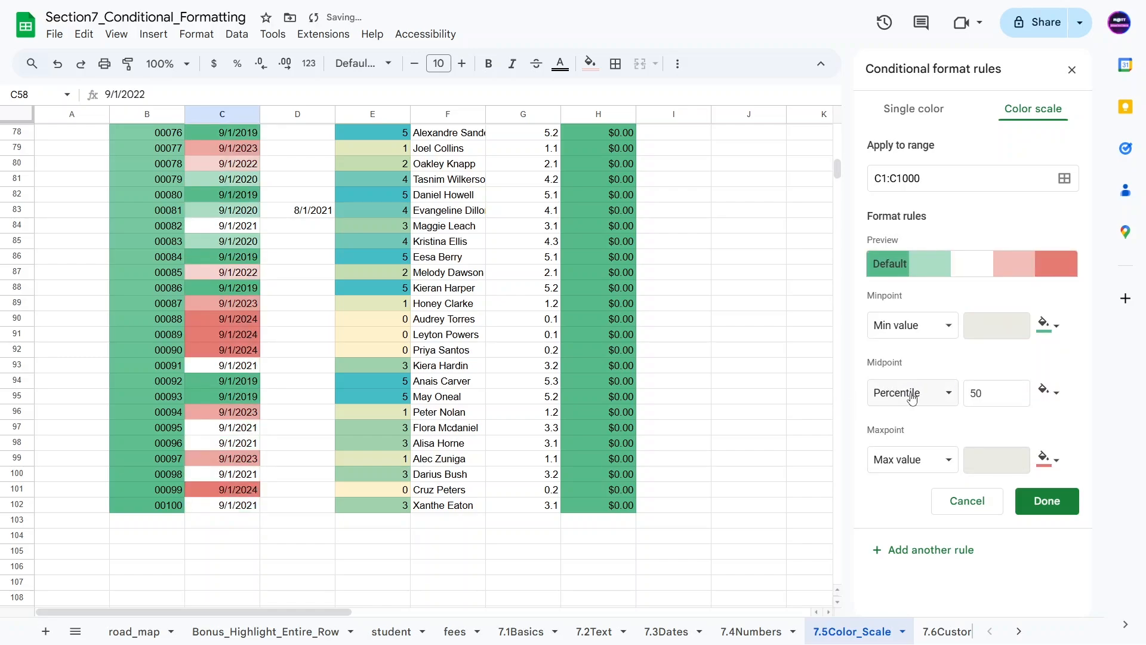
# - Change the Start_date color scale to the red-to-white-to-green preset and review the shading across the column
pyautogui.click(904, 266)
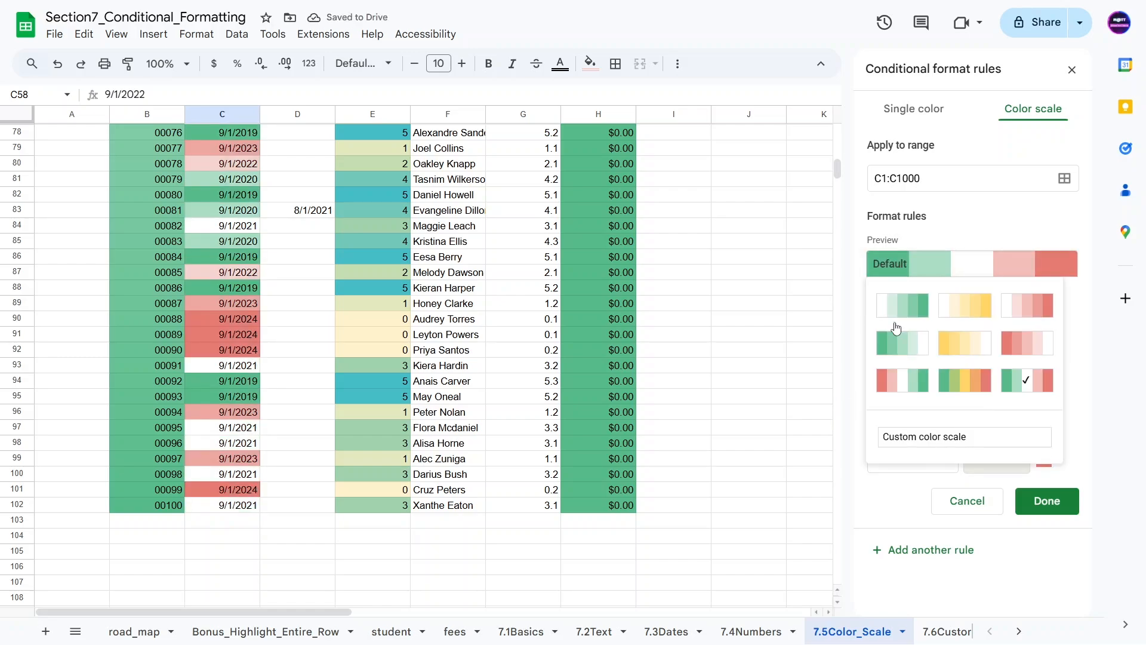
pyautogui.click(904, 388)
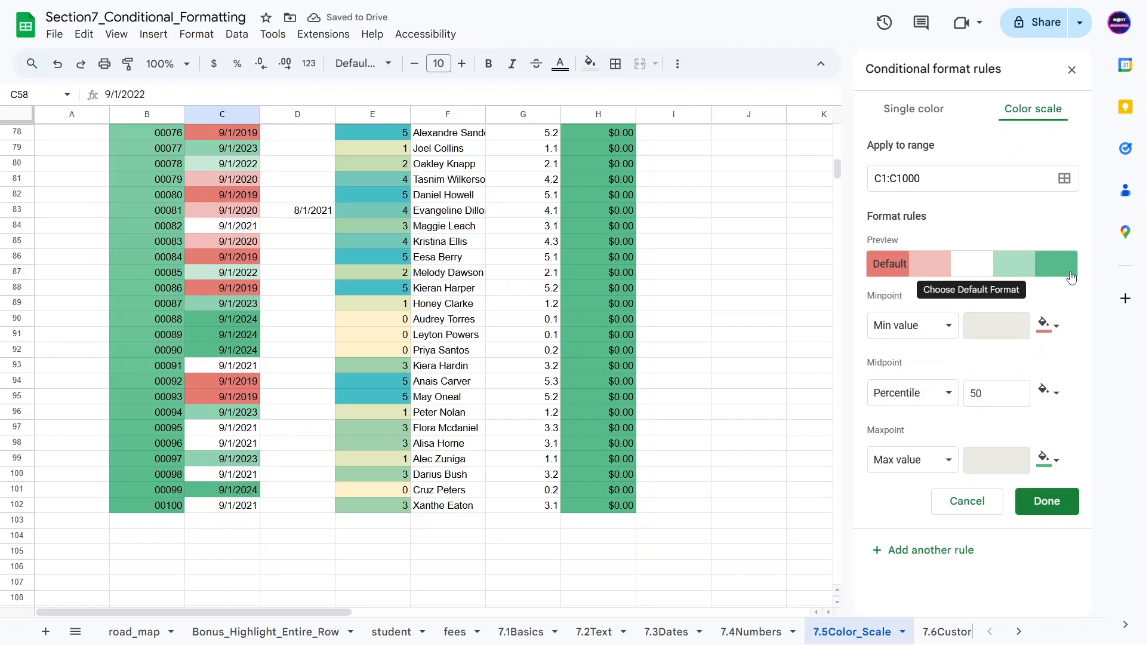
pyautogui.scroll(15, 190, 406)
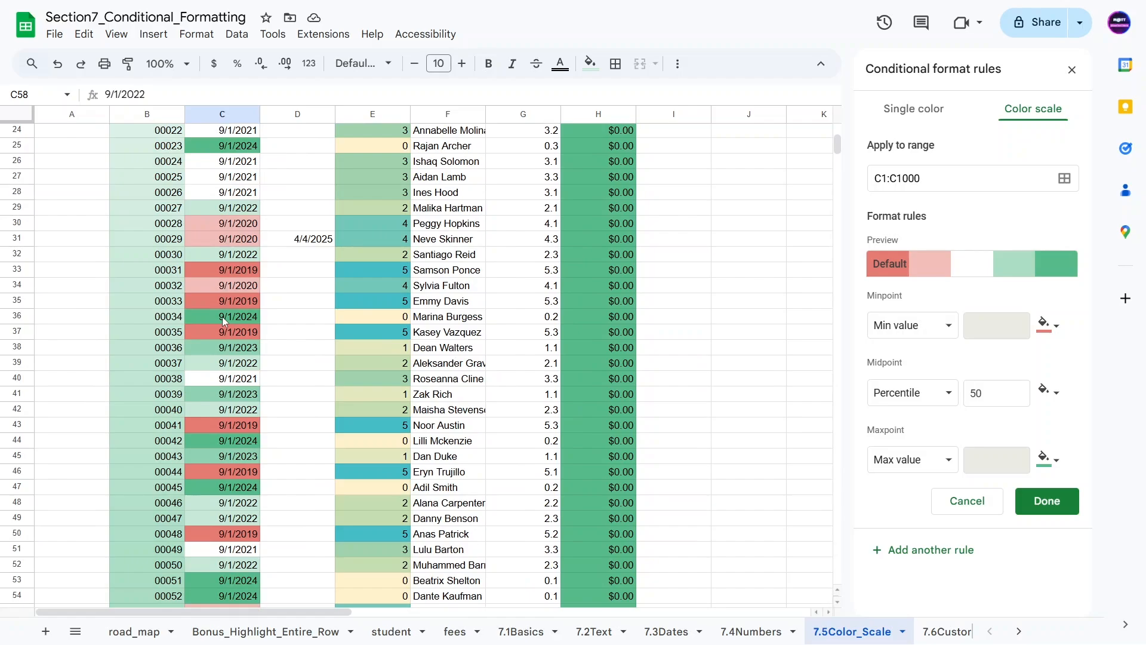
pyautogui.scroll(-10, 226, 346)
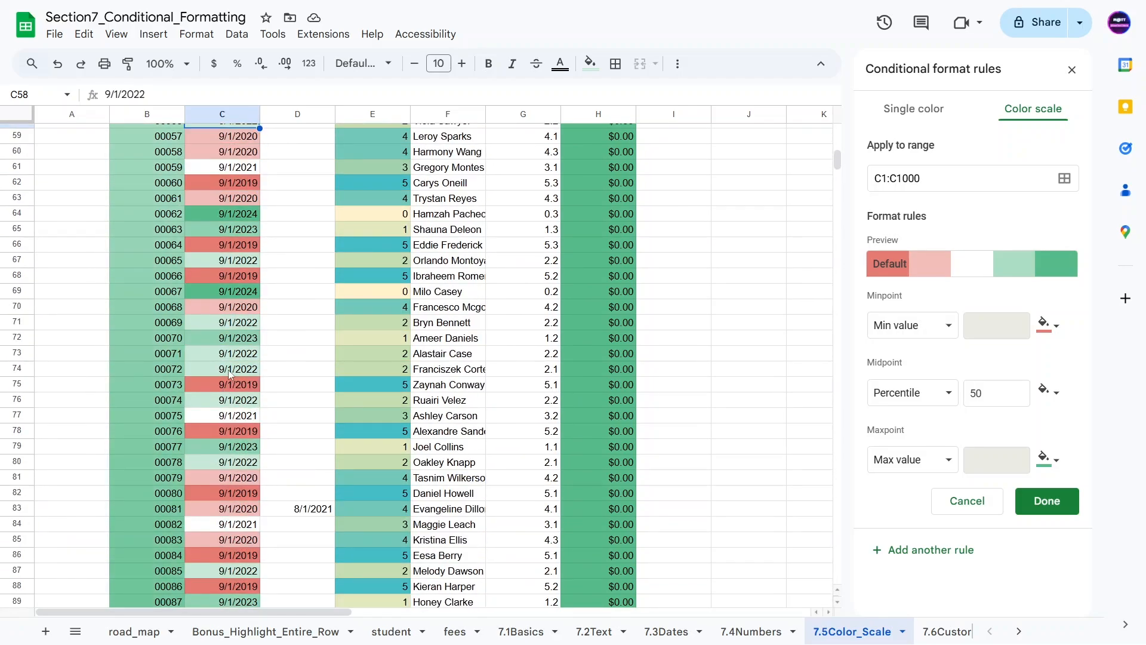
pyautogui.scroll(20, 210, 155)
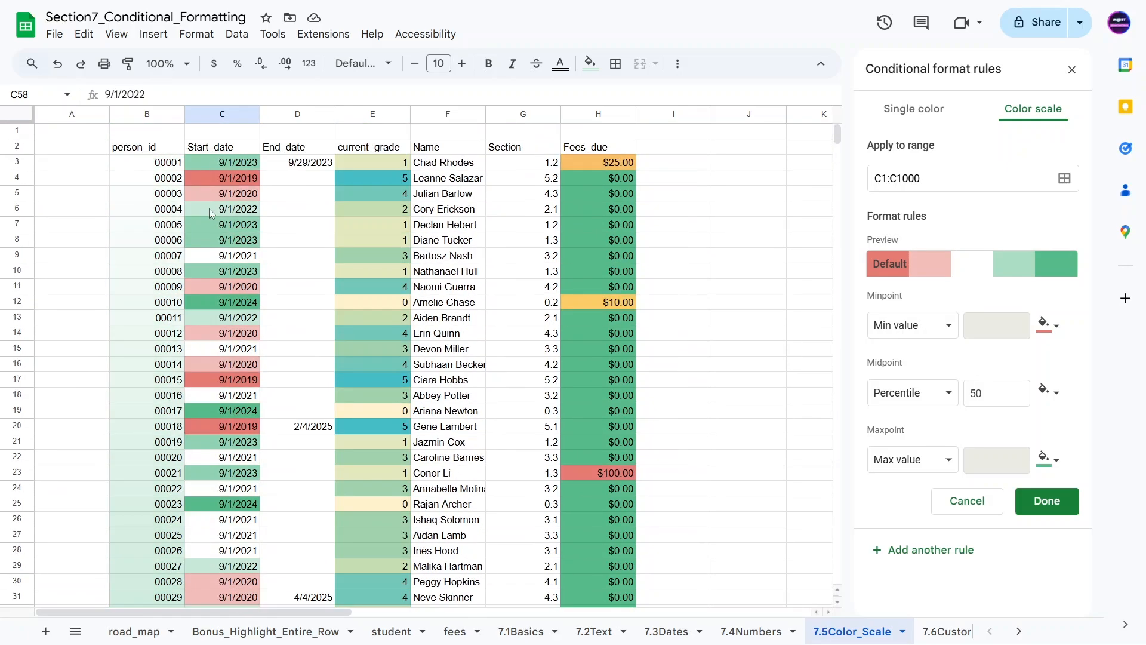